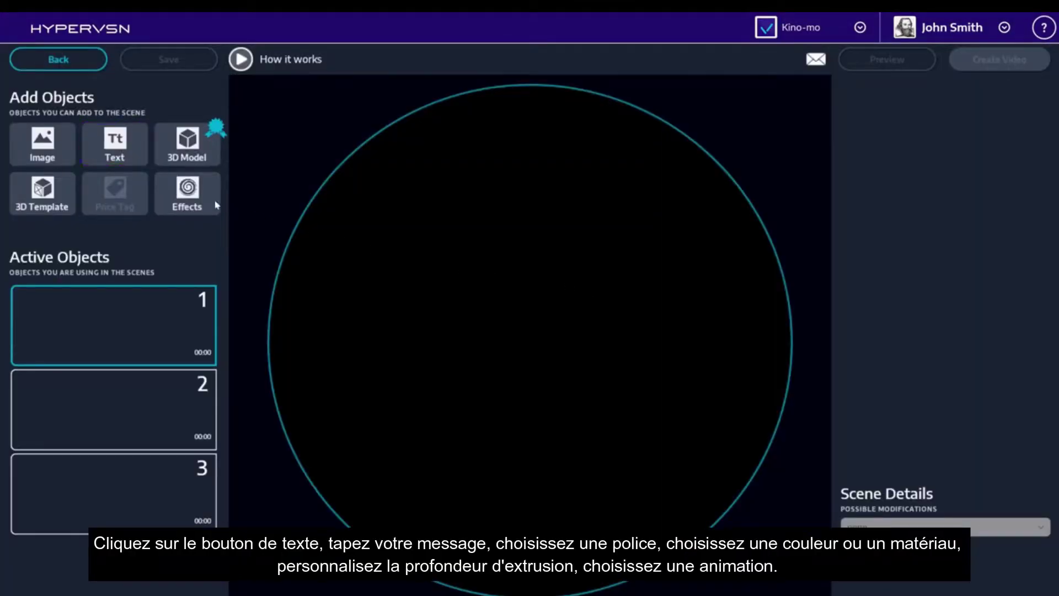
Add 'GREAT SALE!!!' 3D text to scene 1 in Copper, extruded deeper, animated with Single Moving Letters.
click(129, 157)
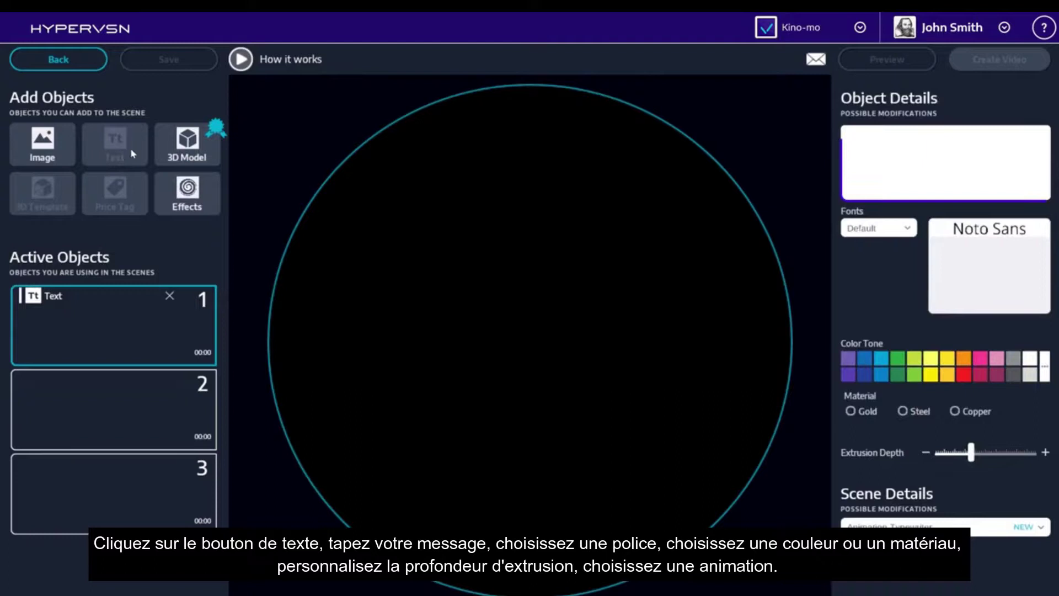
text(GREAT SALE!!!)
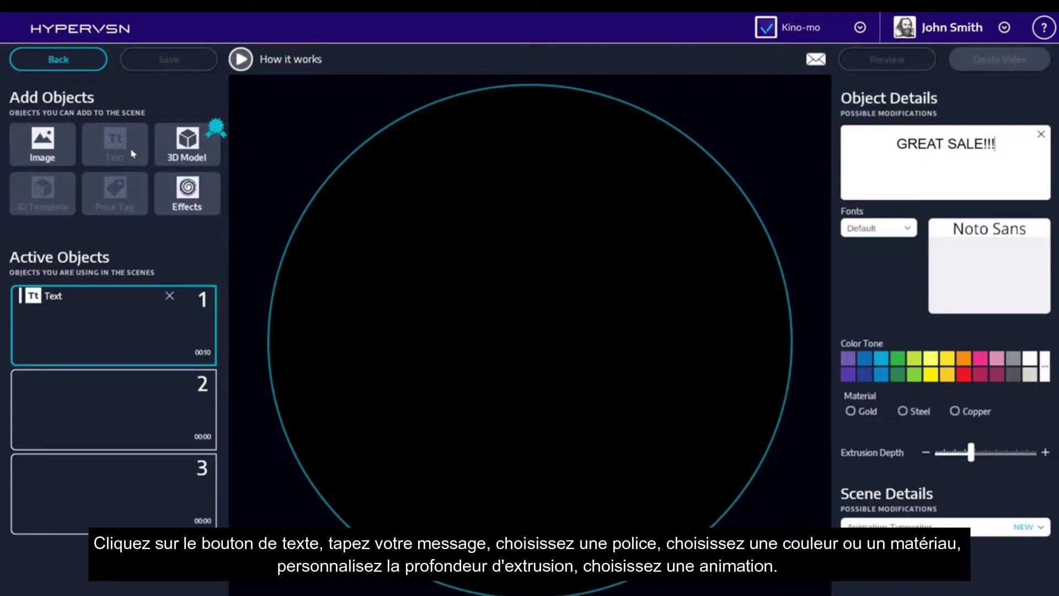
click(956, 412)
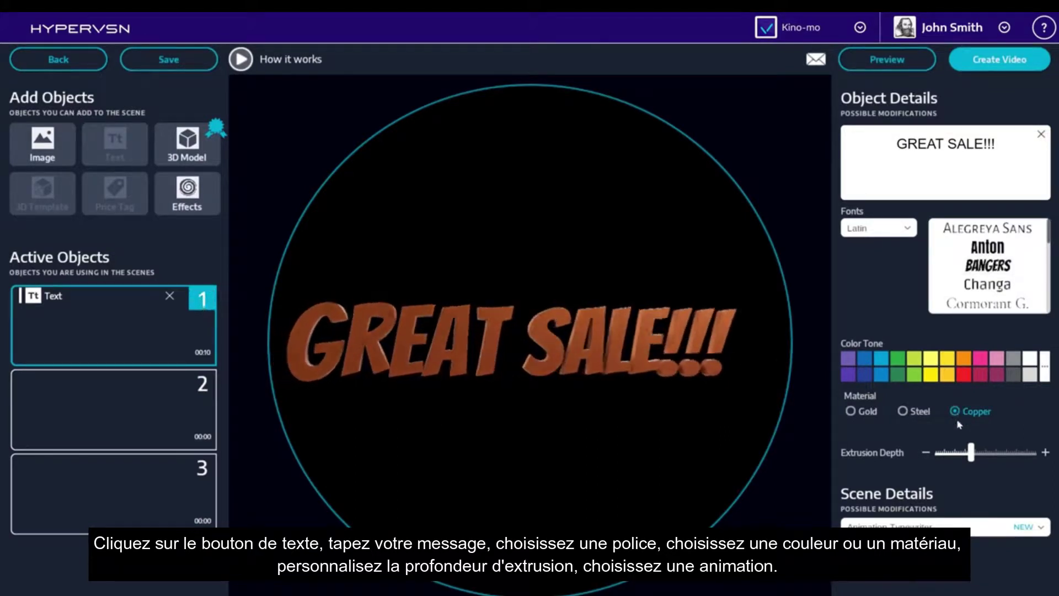
drag(970, 451, 987, 454)
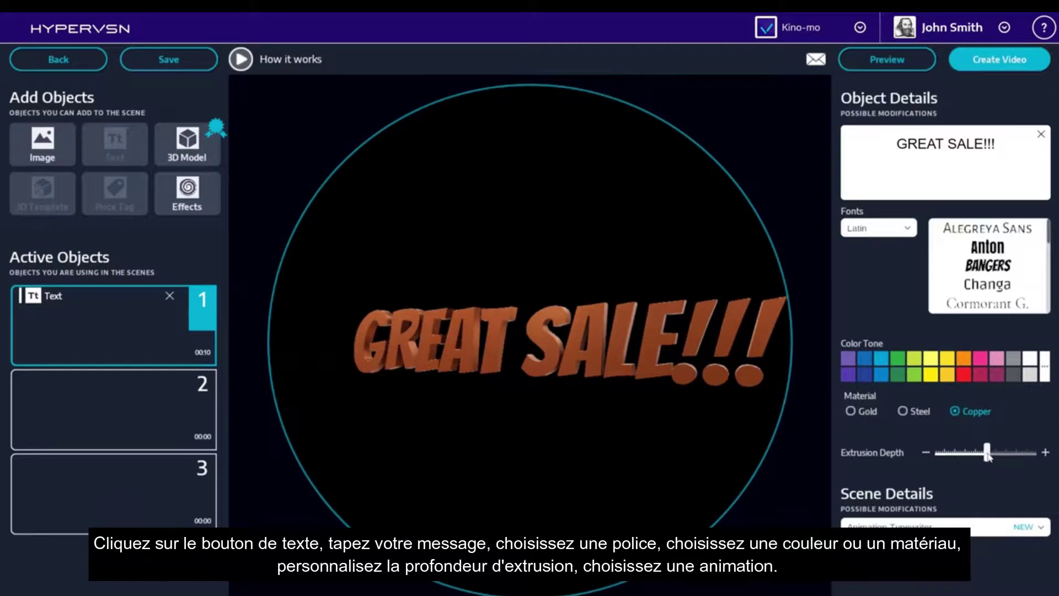
click(987, 529)
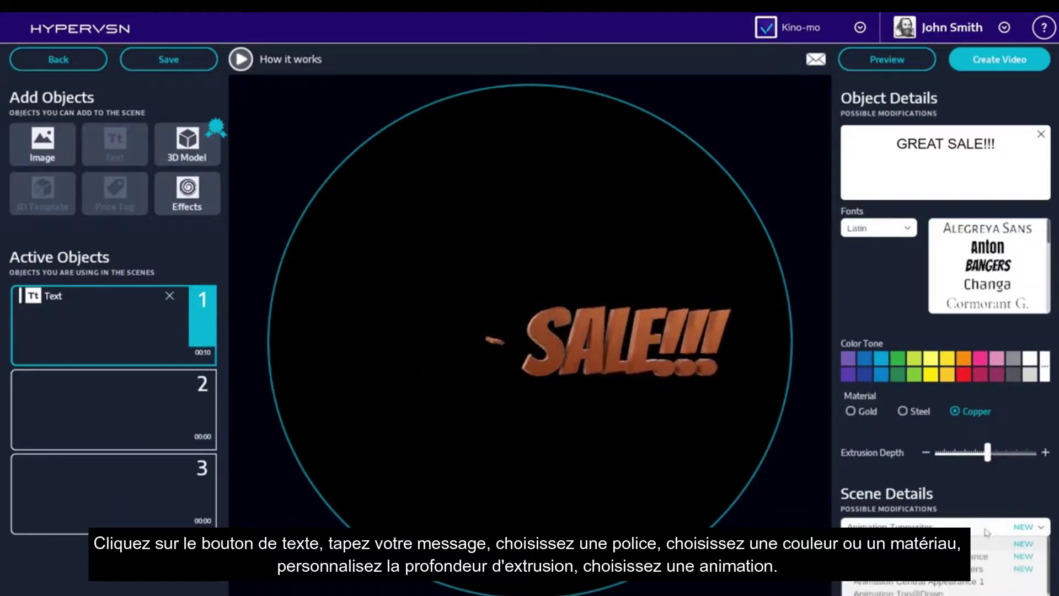
click(978, 569)
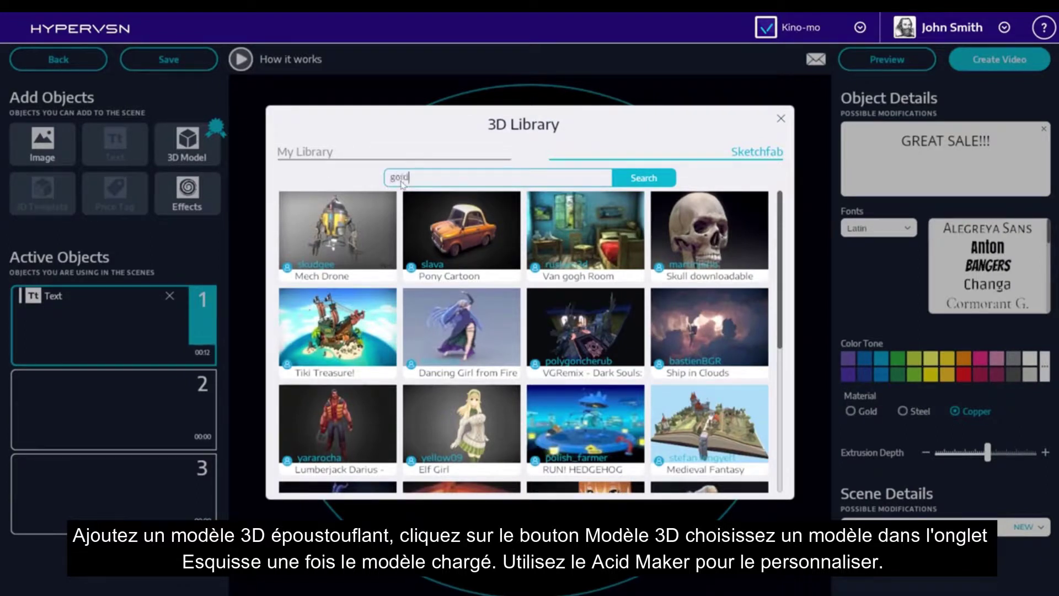
Search the 3D library for 'gold watch' and open the Swatch Watch model.
key(Return)
click(585, 245)
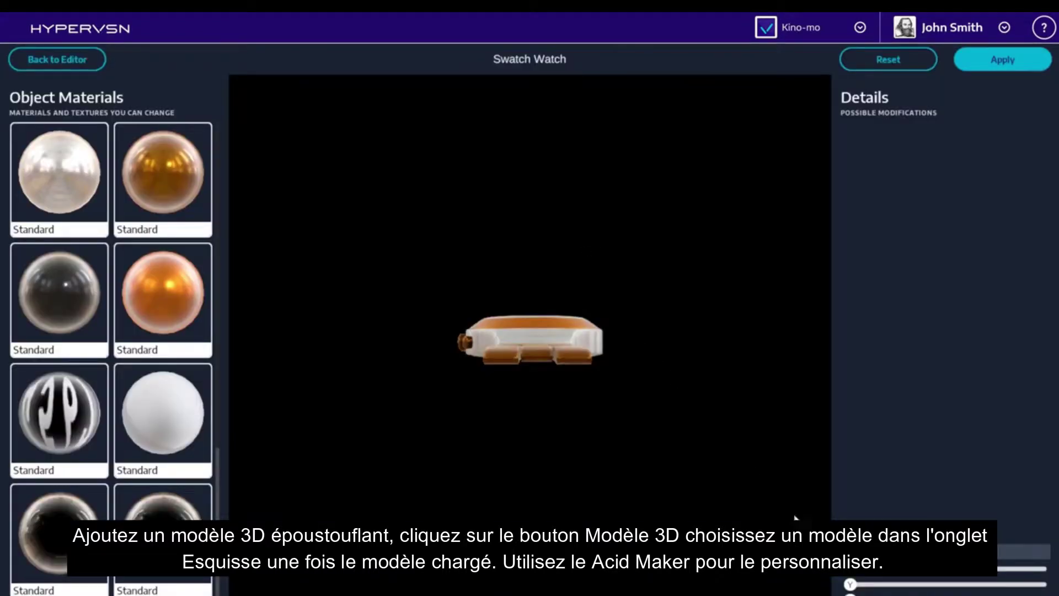
Rotate the watch to face front and set its first material's base colour to orange.
drag(960, 569, 989, 568)
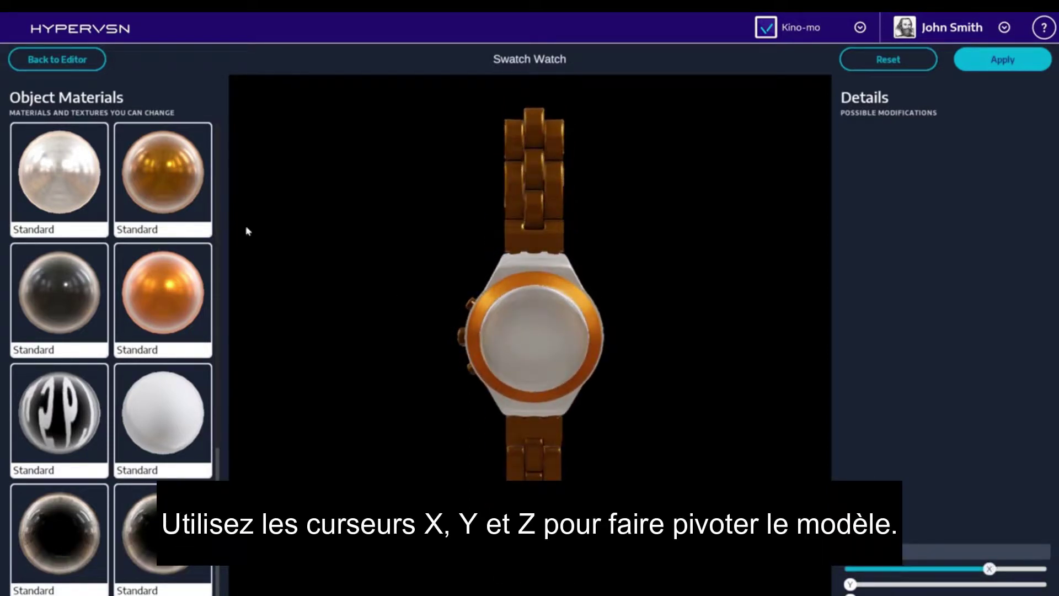
click(71, 168)
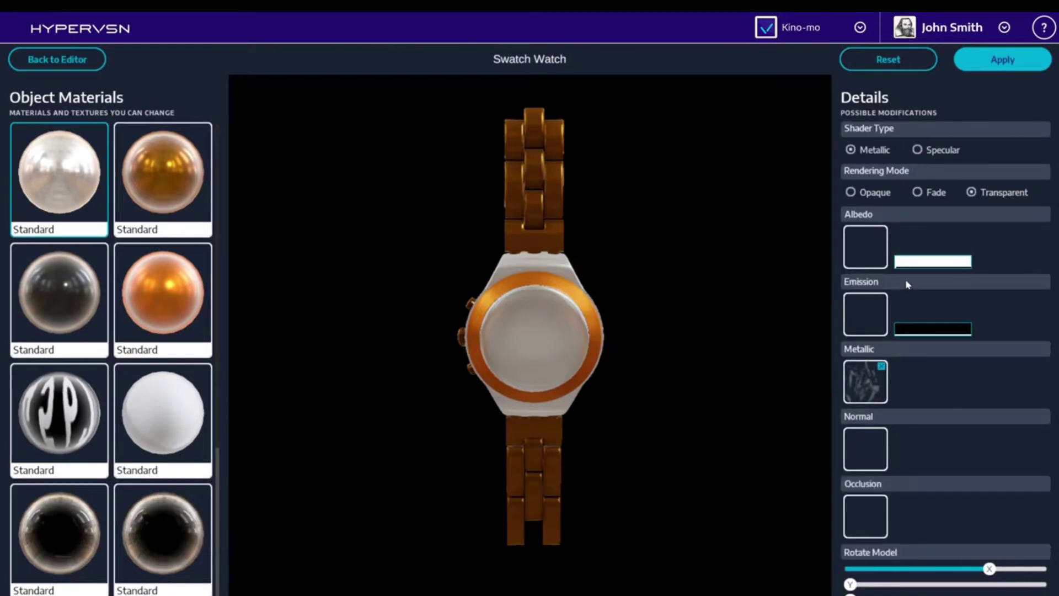
click(911, 262)
key(Escape)
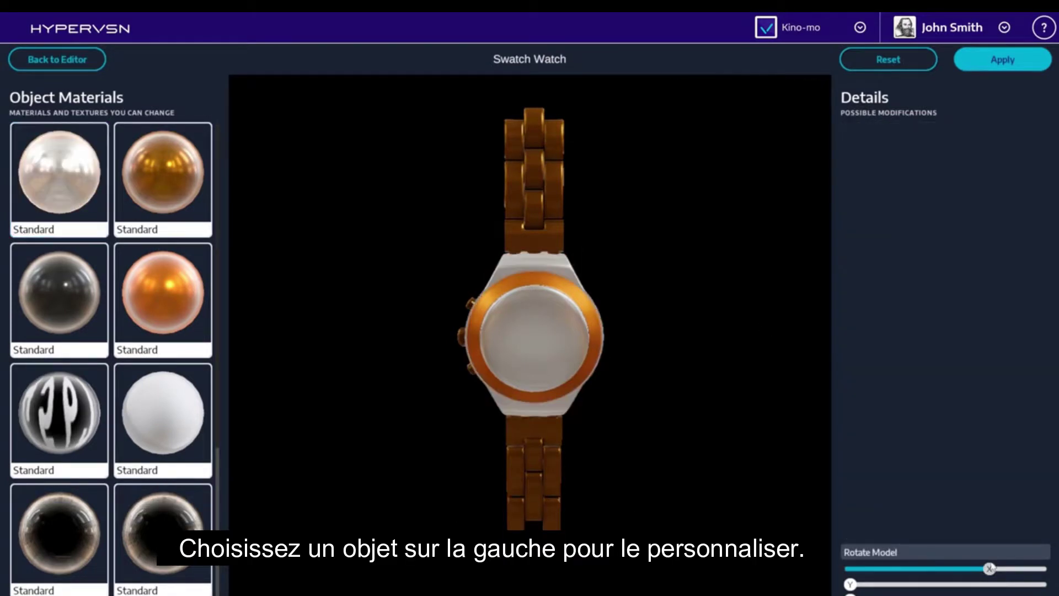
click(71, 167)
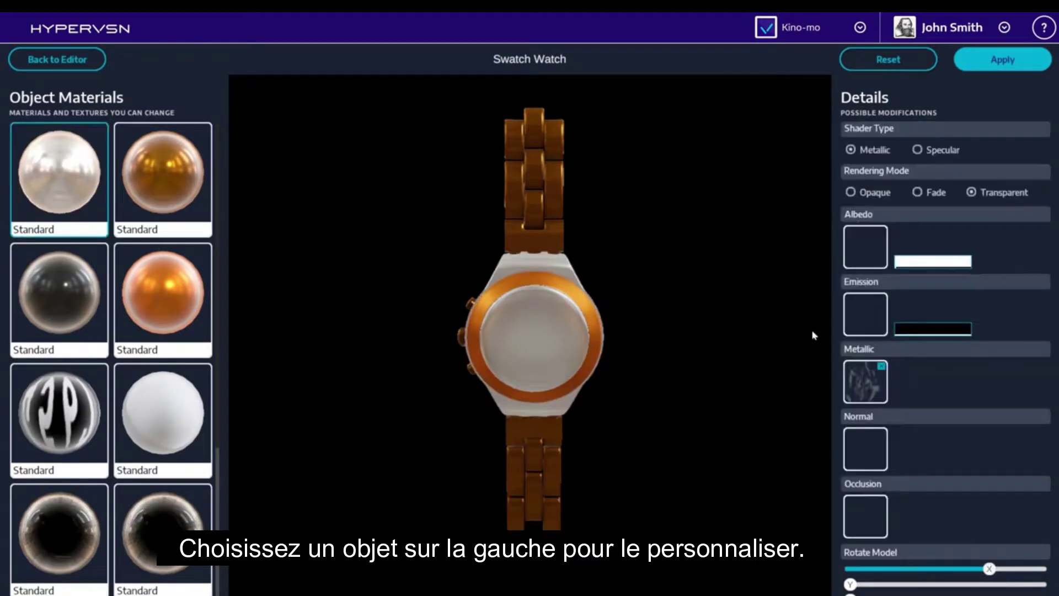
click(911, 263)
click(804, 109)
click(806, 251)
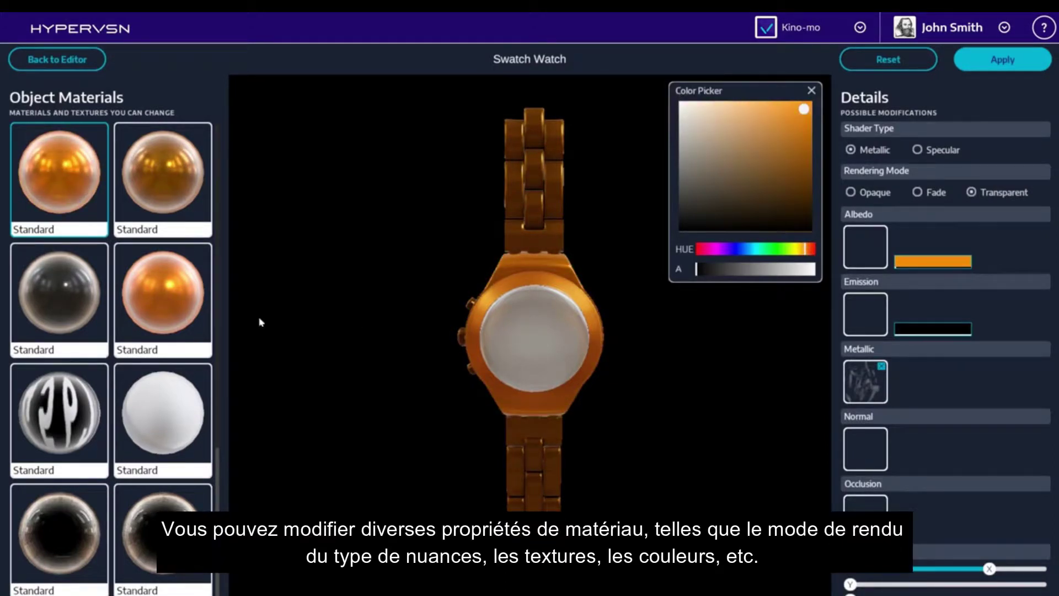
click(276, 342)
Give the bottom pearl material a Specular shader with dark-brown emission, then apply the changes.
scroll(165, 441, down, 3)
click(61, 547)
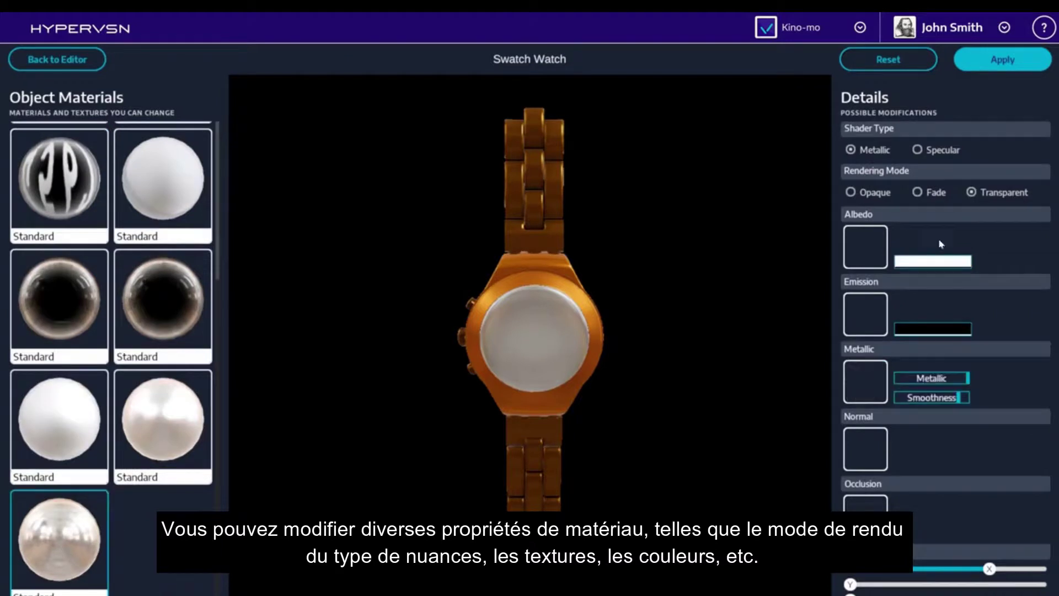
click(919, 150)
click(943, 327)
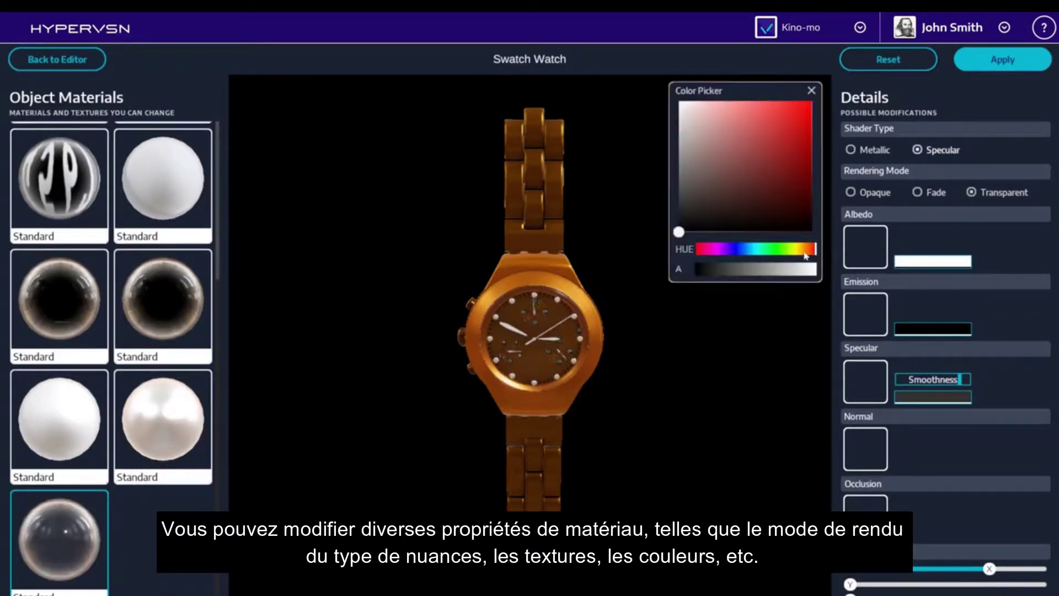
drag(708, 224, 701, 211)
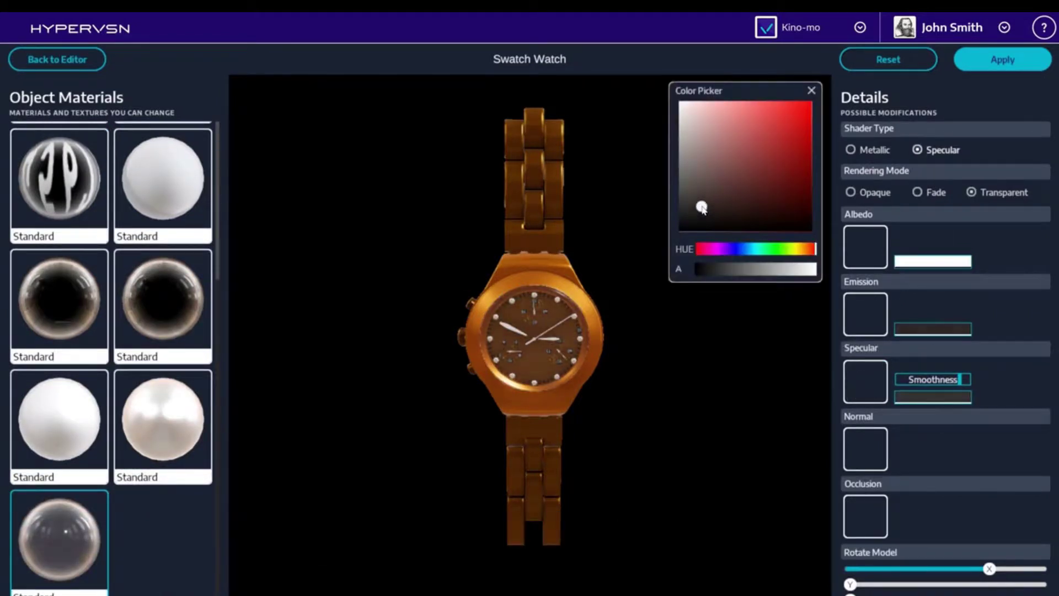
click(946, 113)
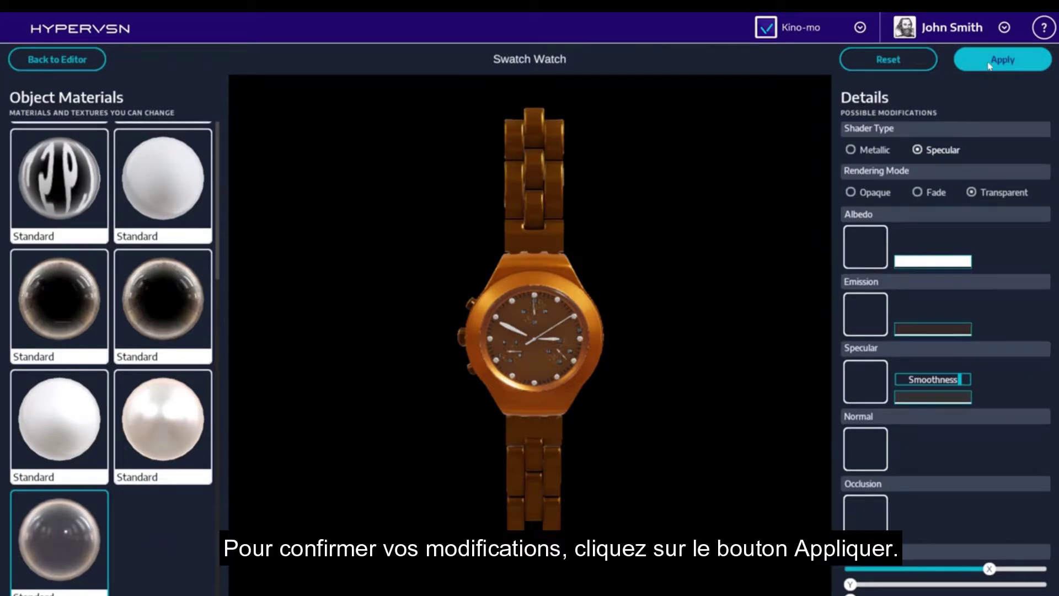
click(989, 66)
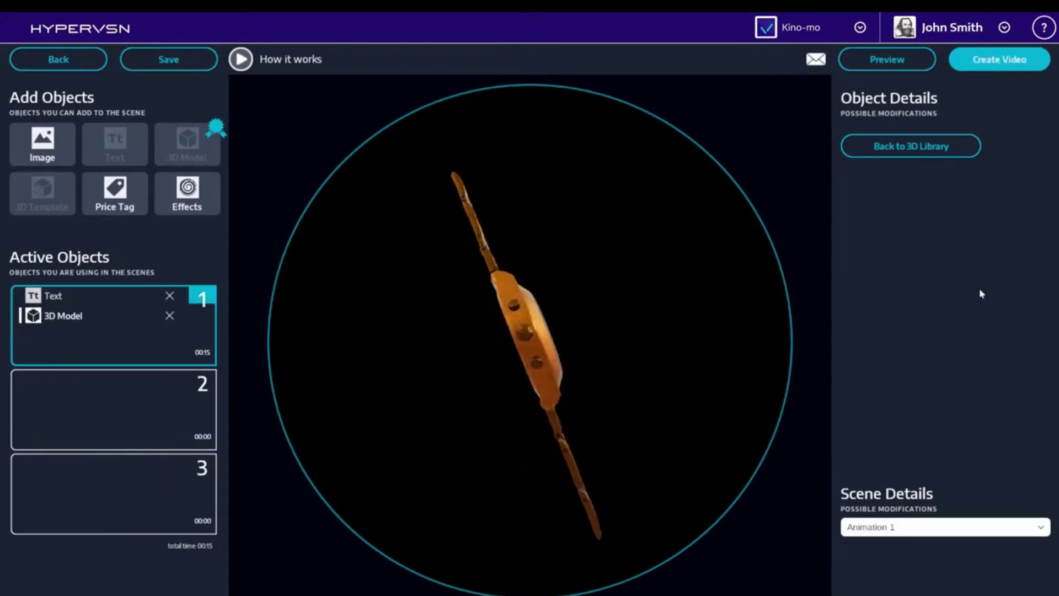
Switch scene 1's animation to Animation 5.
click(957, 527)
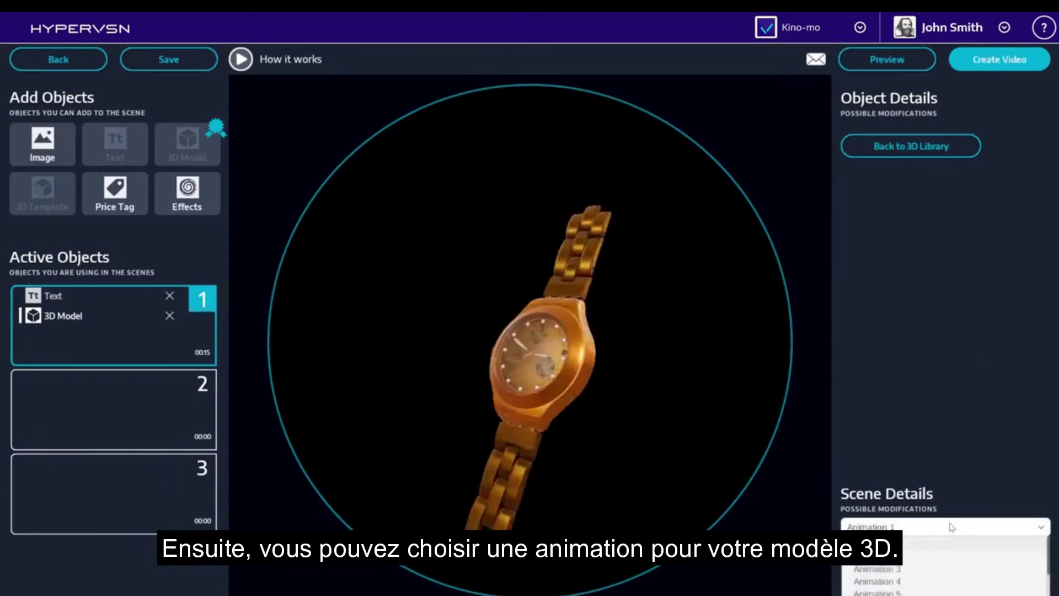
click(913, 593)
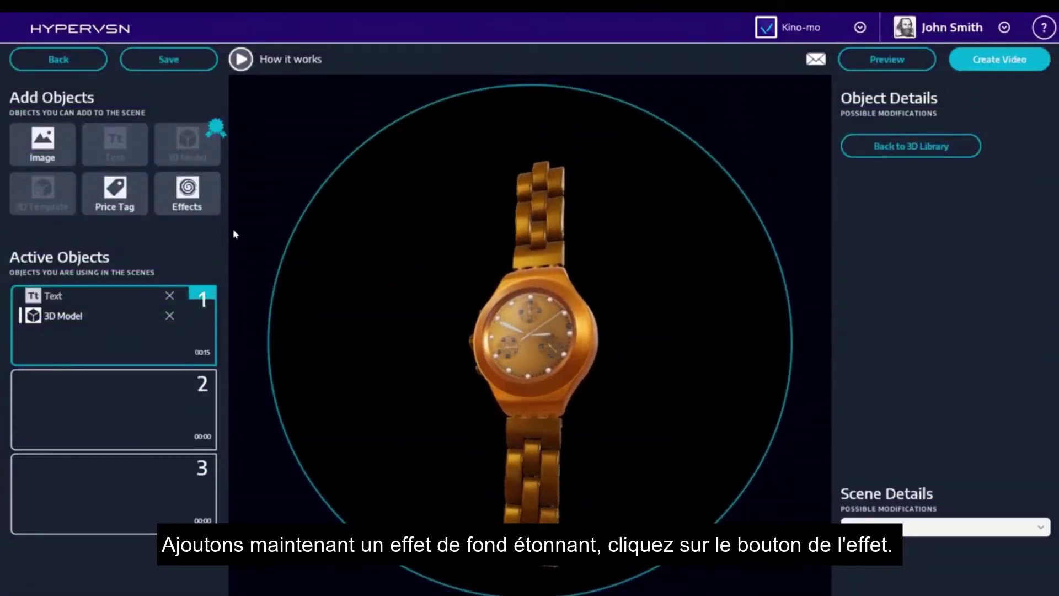
Add an orange Collision particle effect to scene 1 with lower speed and higher quantity.
click(188, 193)
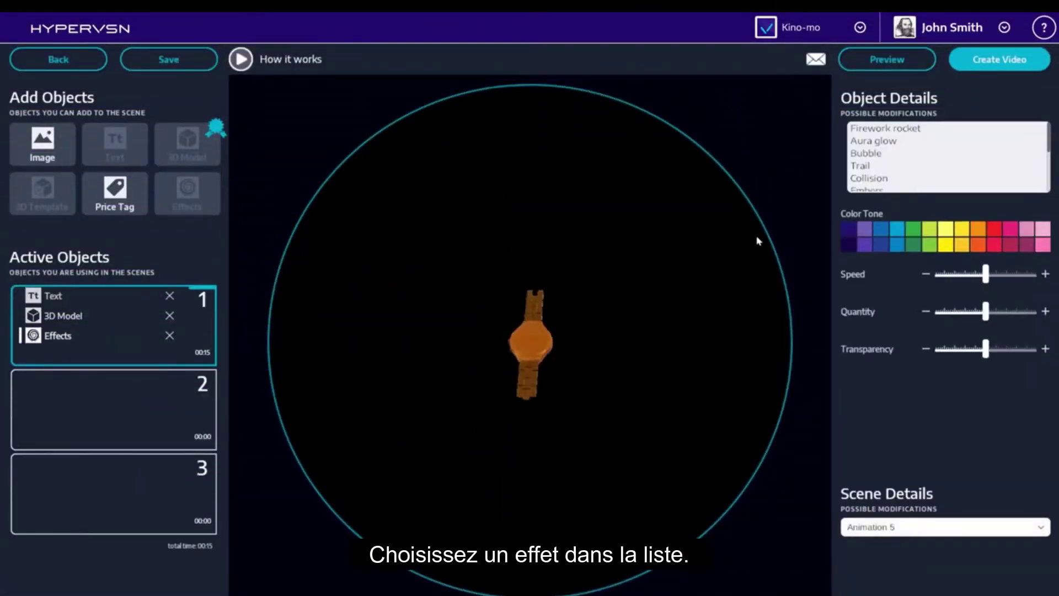
click(874, 181)
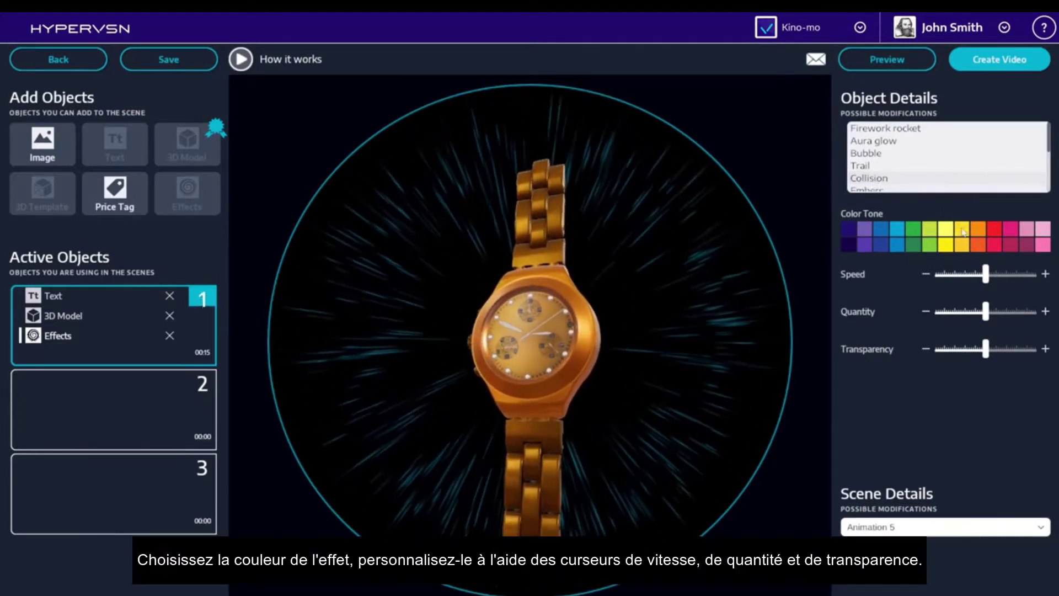
click(978, 247)
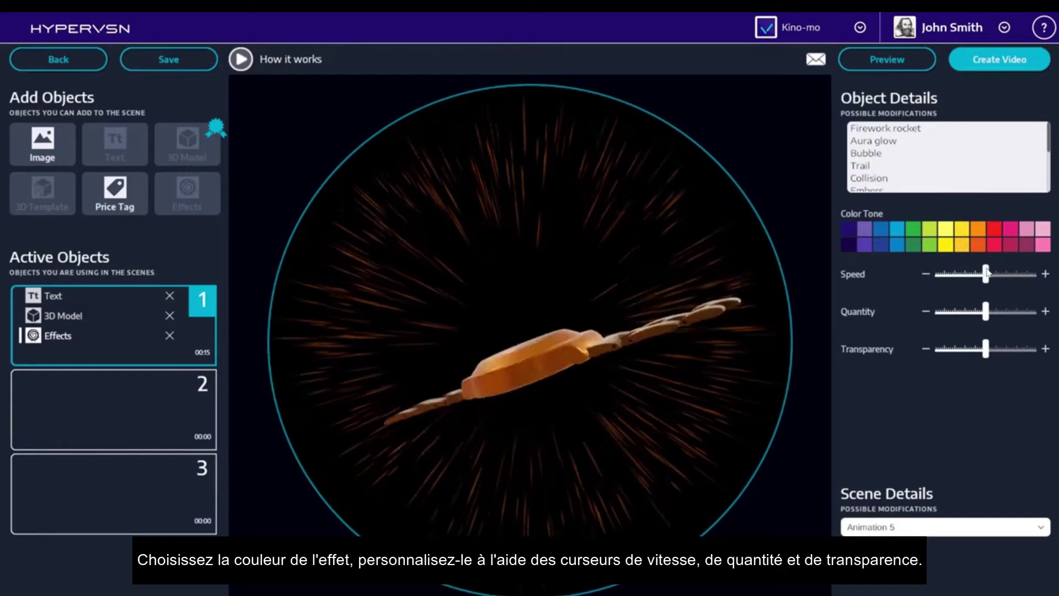
drag(986, 275, 967, 274)
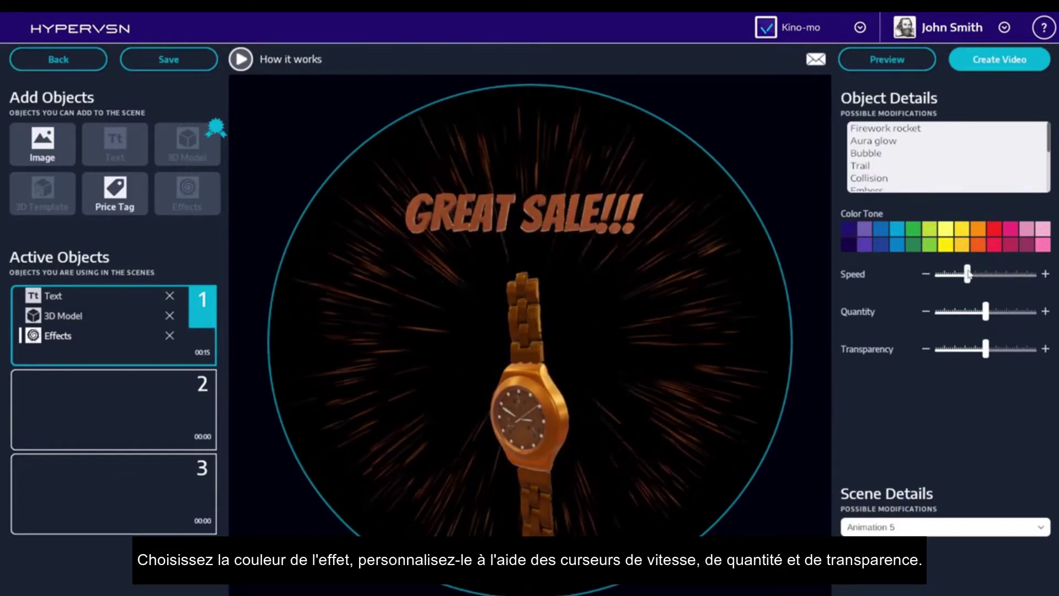
drag(987, 311, 1015, 312)
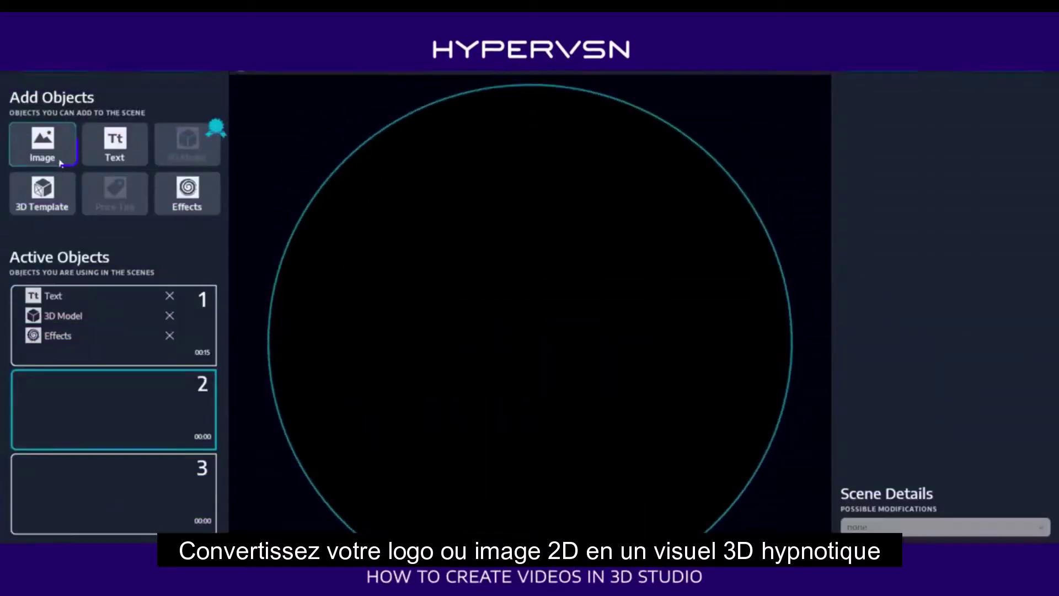
Upload pizza boy.png from Downloads as an image object in scene 2.
click(56, 150)
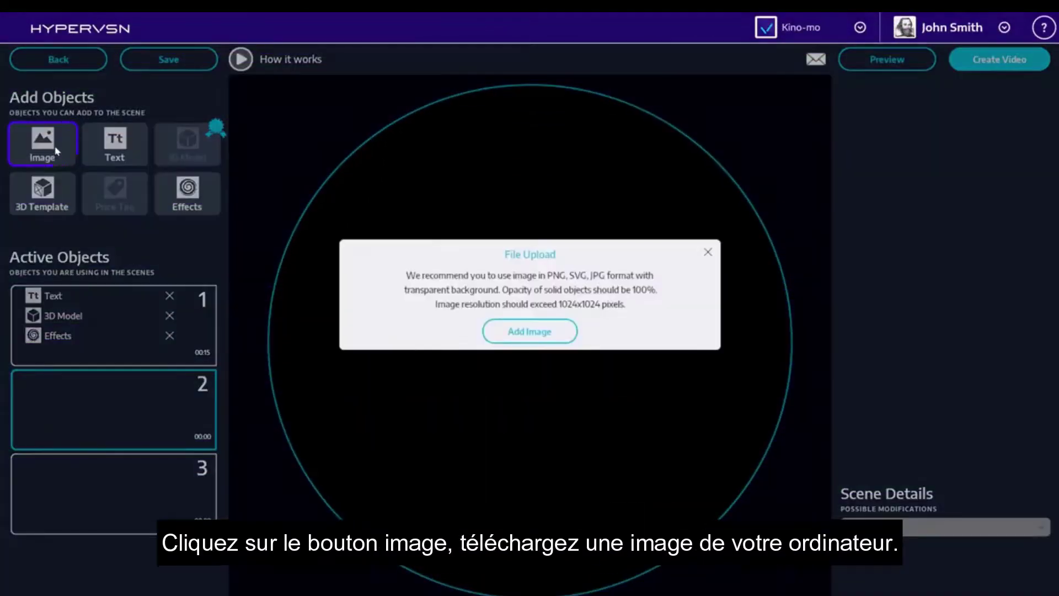
click(519, 336)
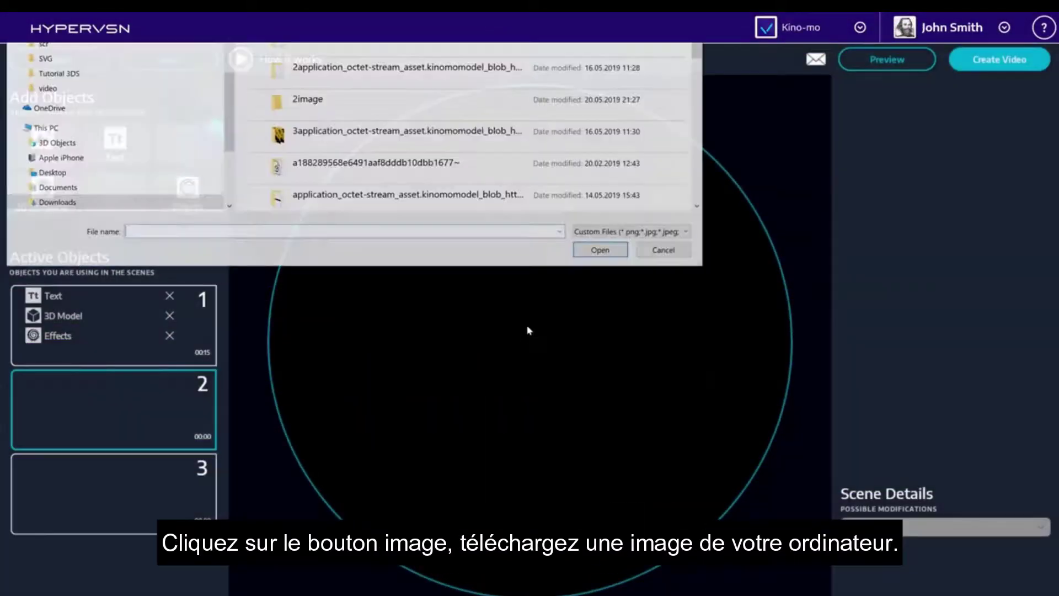
scroll(521, 177, down, 10)
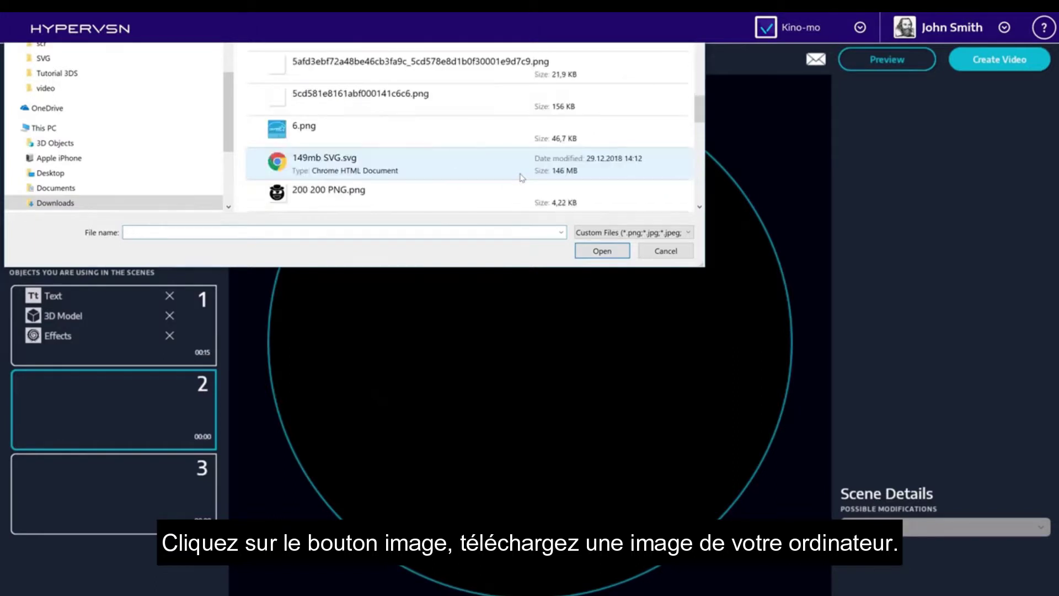
scroll(522, 176, down, 2)
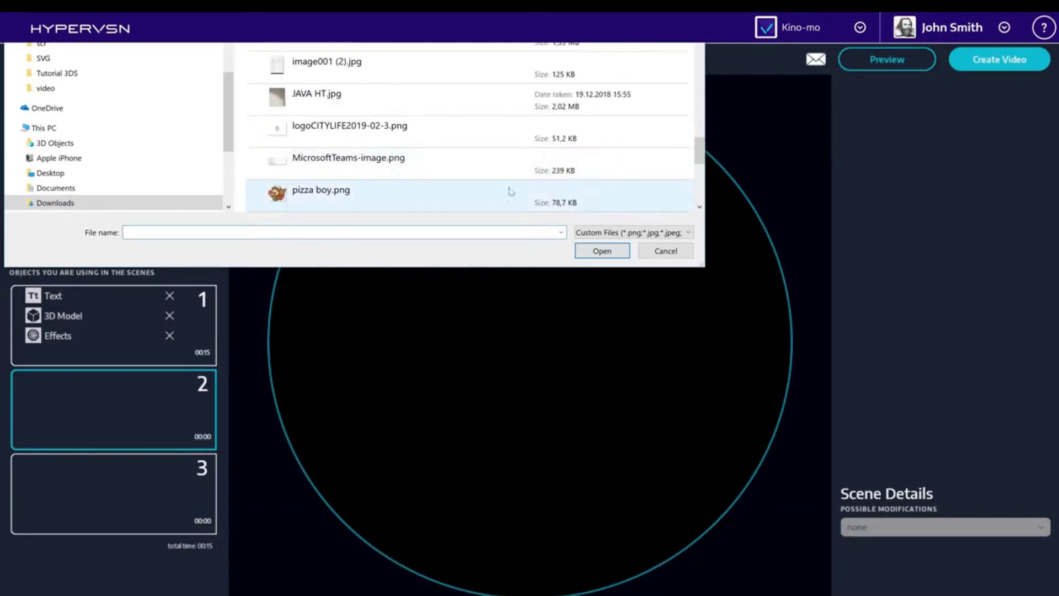
click(521, 200)
click(603, 253)
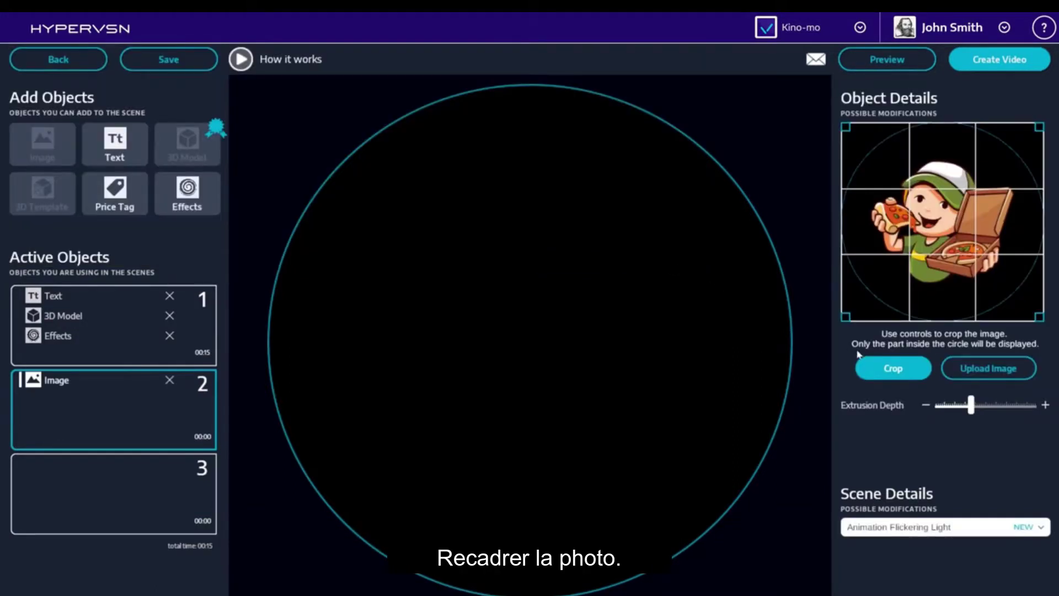
Crop the pizza boy image tightly, increase its extrusion depth, and set Central Appearance animation.
drag(864, 305, 877, 291)
drag(938, 240, 927, 262)
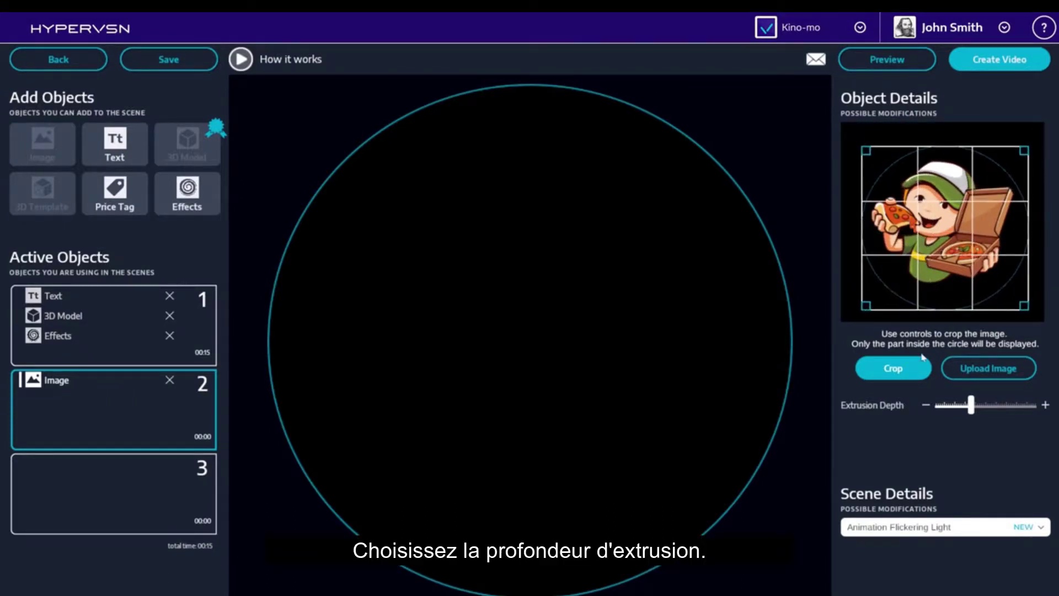
drag(971, 405, 993, 421)
click(988, 527)
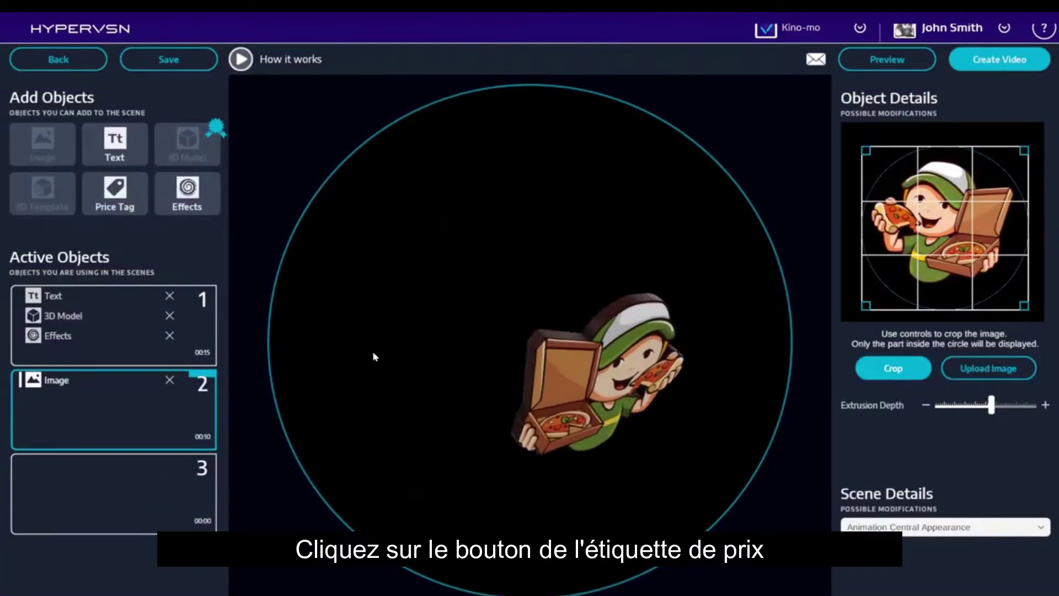
Add an orange 2.50$ price tag to scene 2 and set animation to AnimationWithPrice2.
click(108, 197)
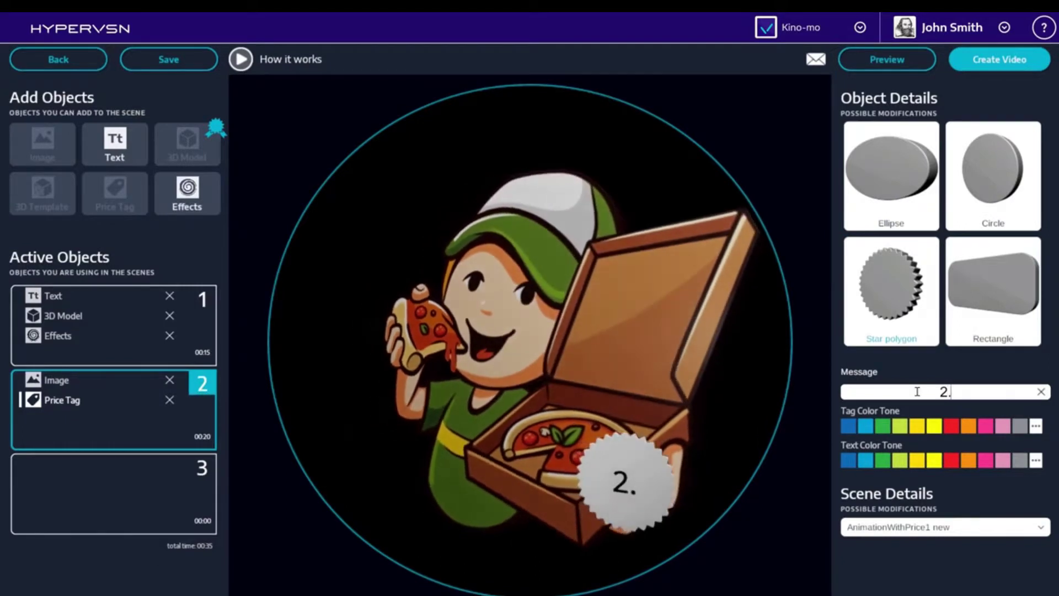
text(50$)
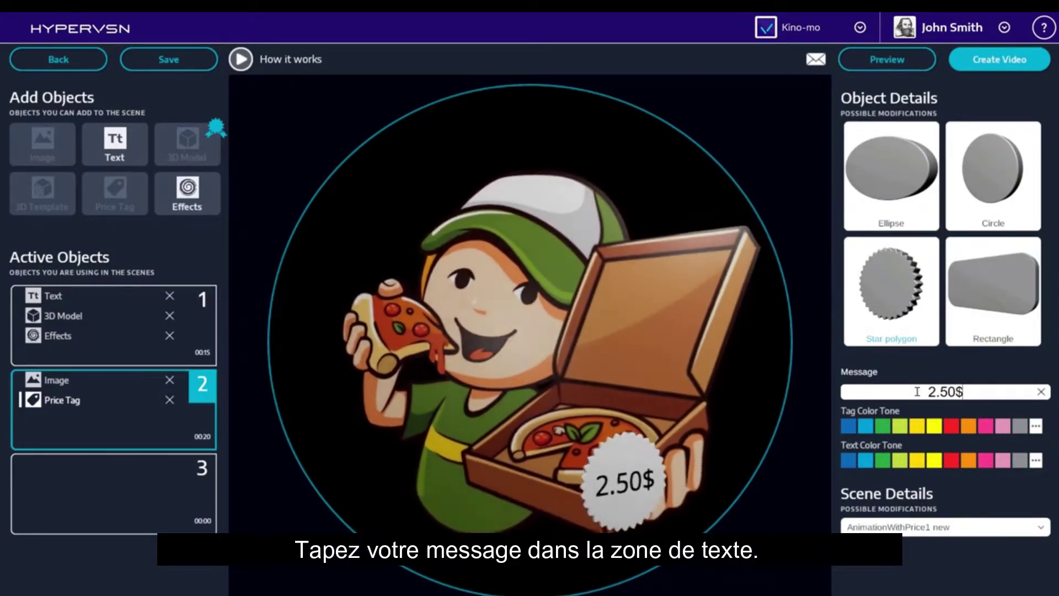
click(973, 425)
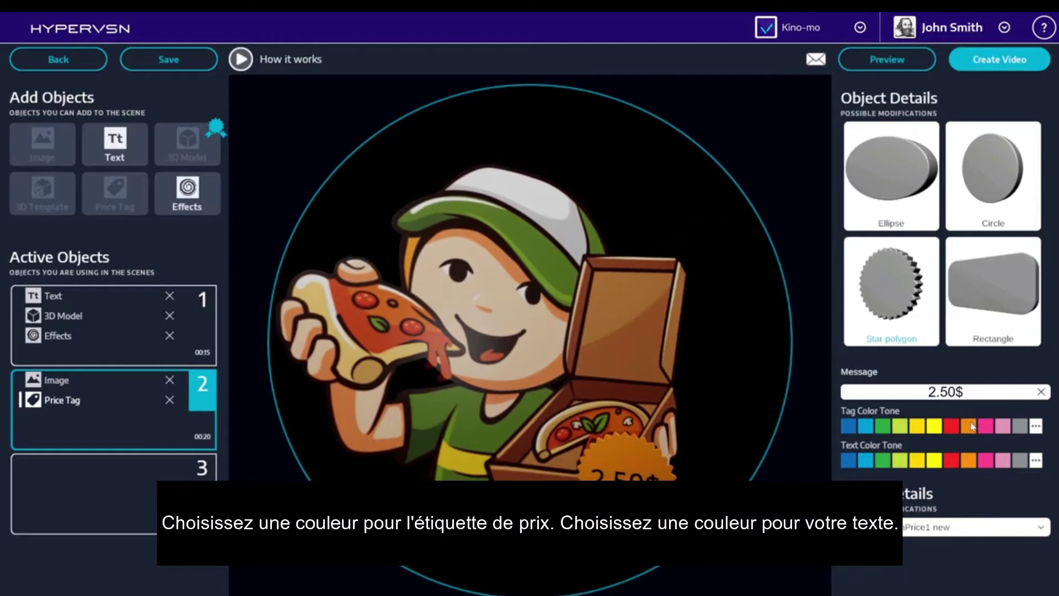
click(1036, 461)
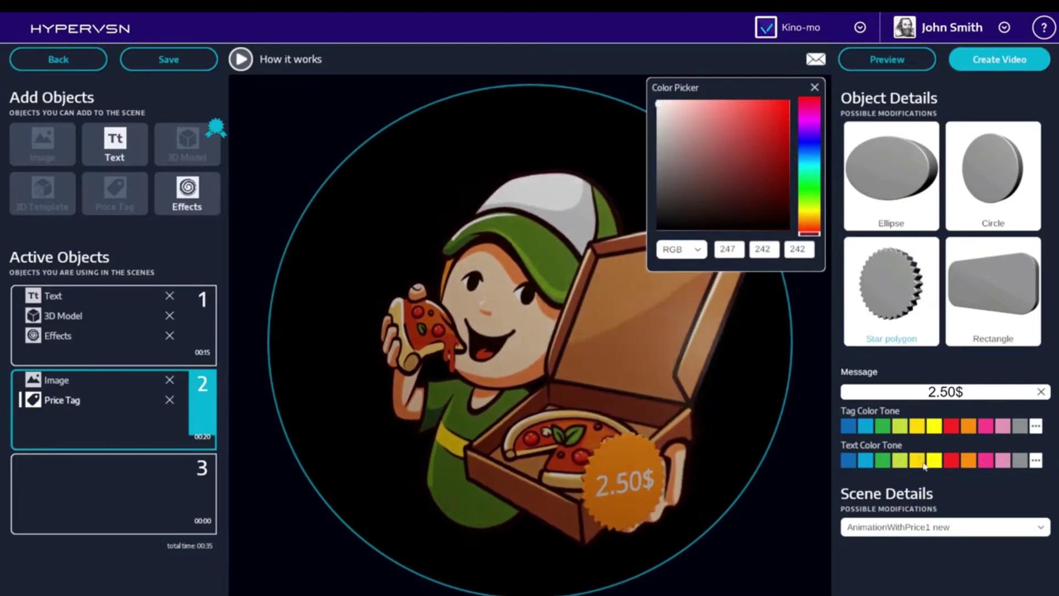
click(971, 527)
click(974, 556)
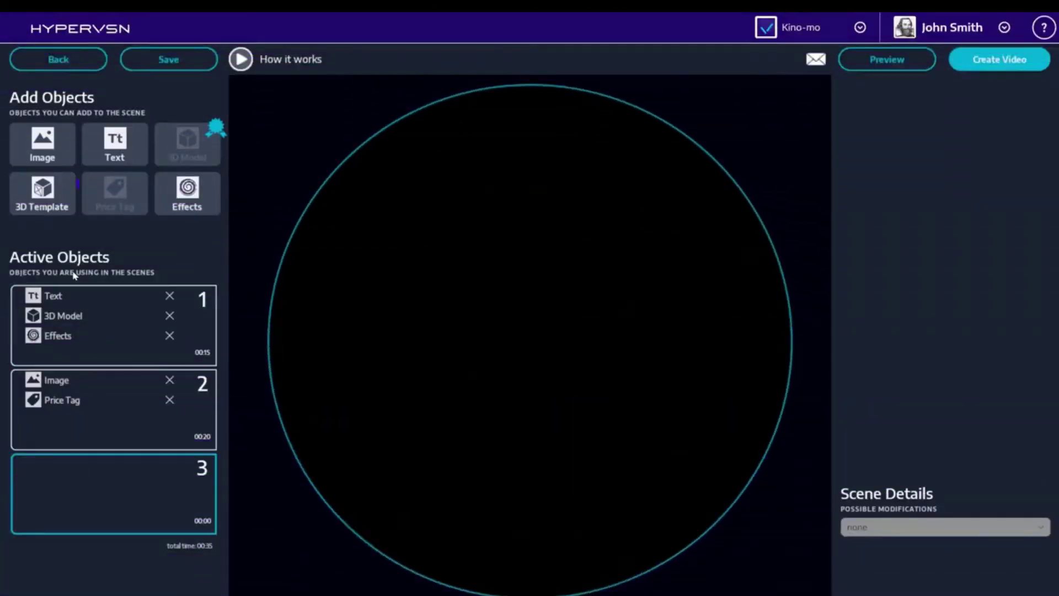
Apply the Magic sphere 3D template to scene 3 and start choosing its image.
click(50, 196)
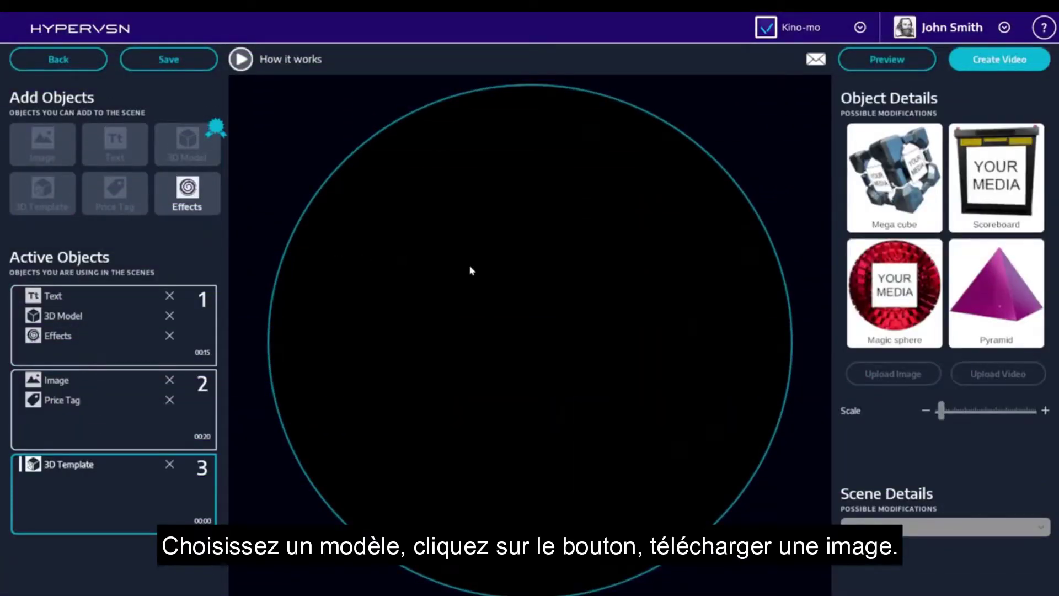
click(900, 303)
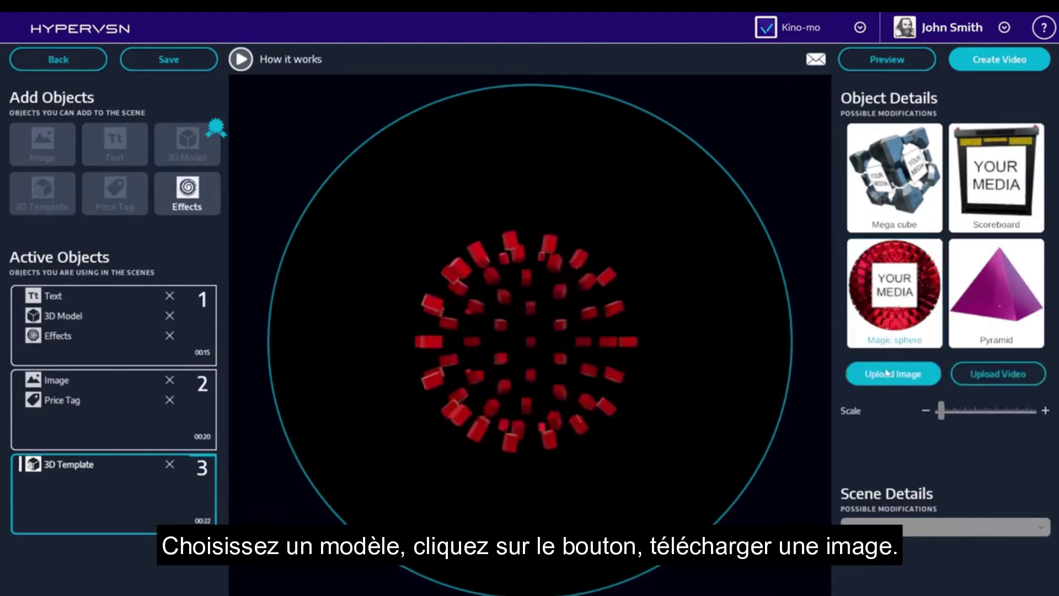
click(886, 377)
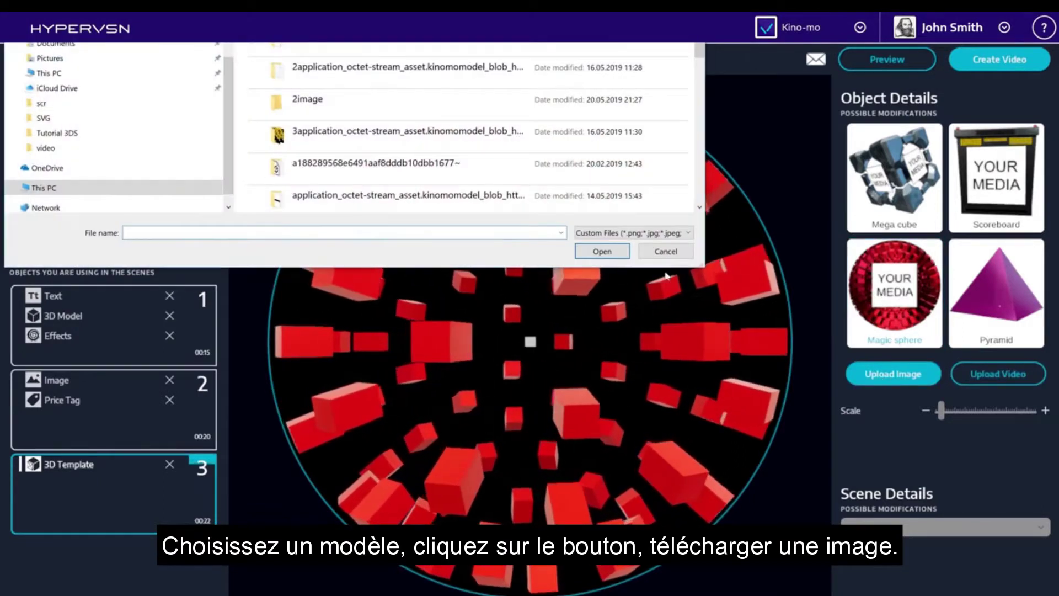
Load Sale 3.jpg into the Magic sphere and increase its scale.
scroll(499, 161, down, 3)
scroll(499, 162, down, 10)
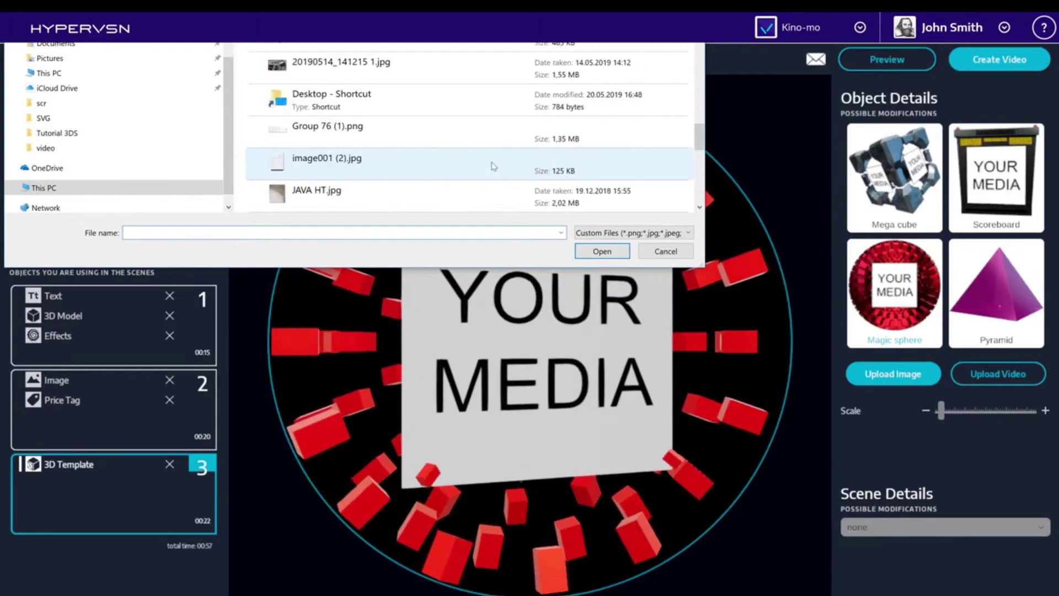
scroll(484, 172, down, 3)
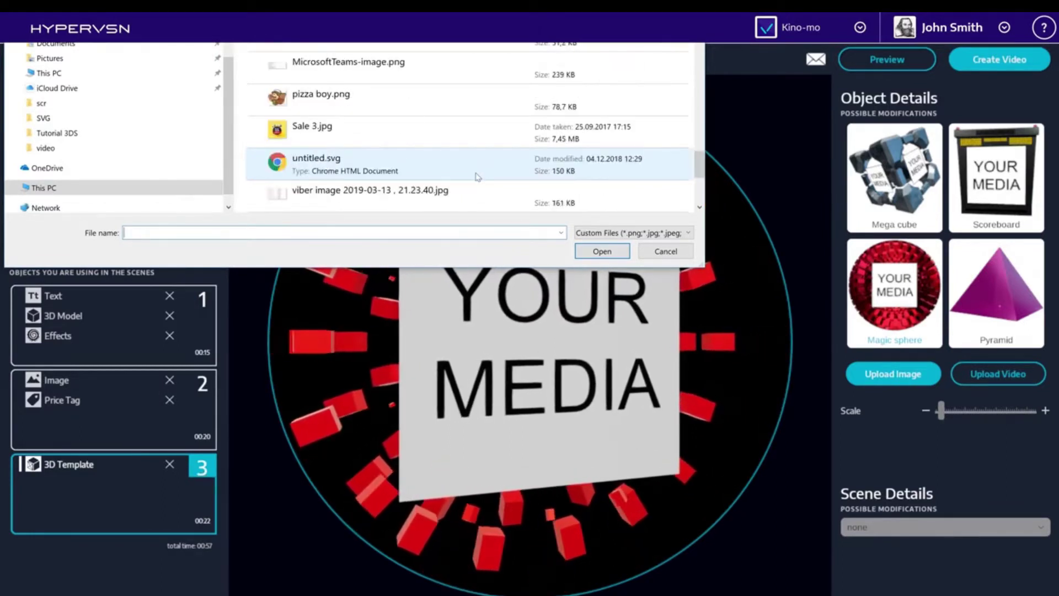
double_click(425, 143)
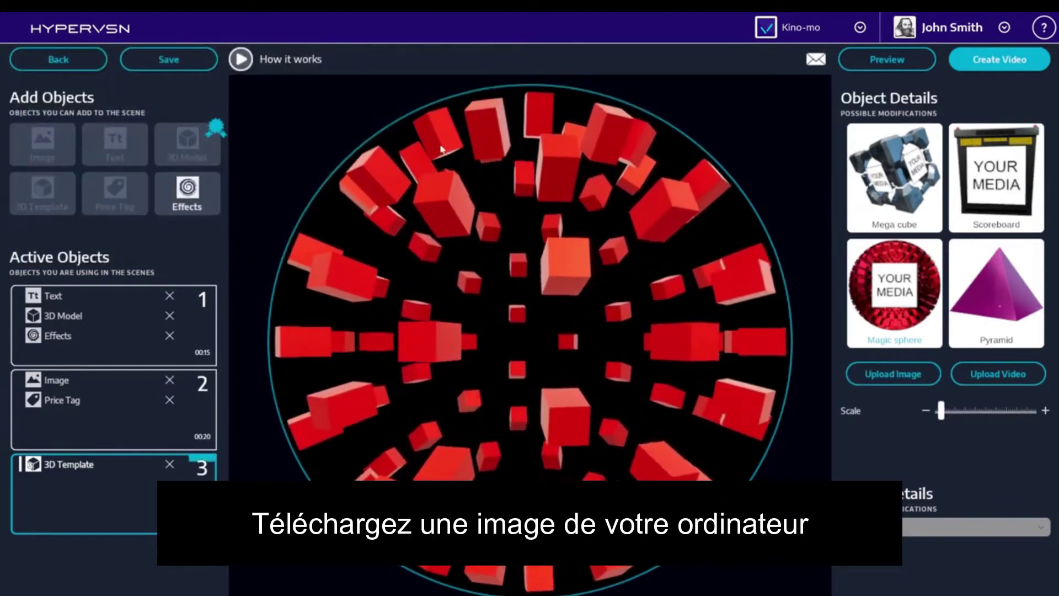
drag(941, 411, 959, 412)
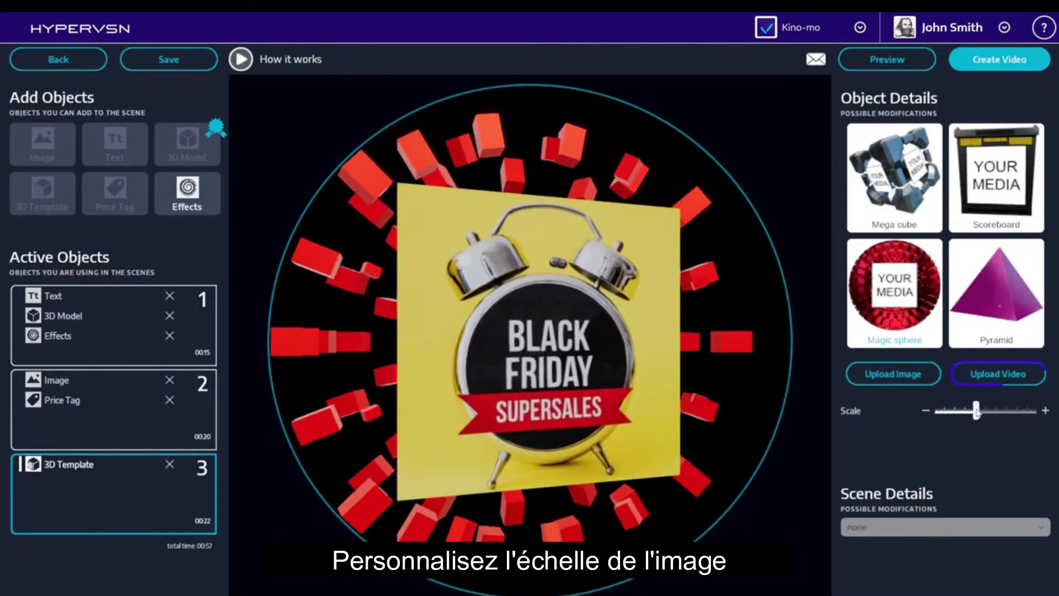
Upload Filling glass with beer.mp4 into the scene 3 template, dismissing the upload notice.
click(988, 378)
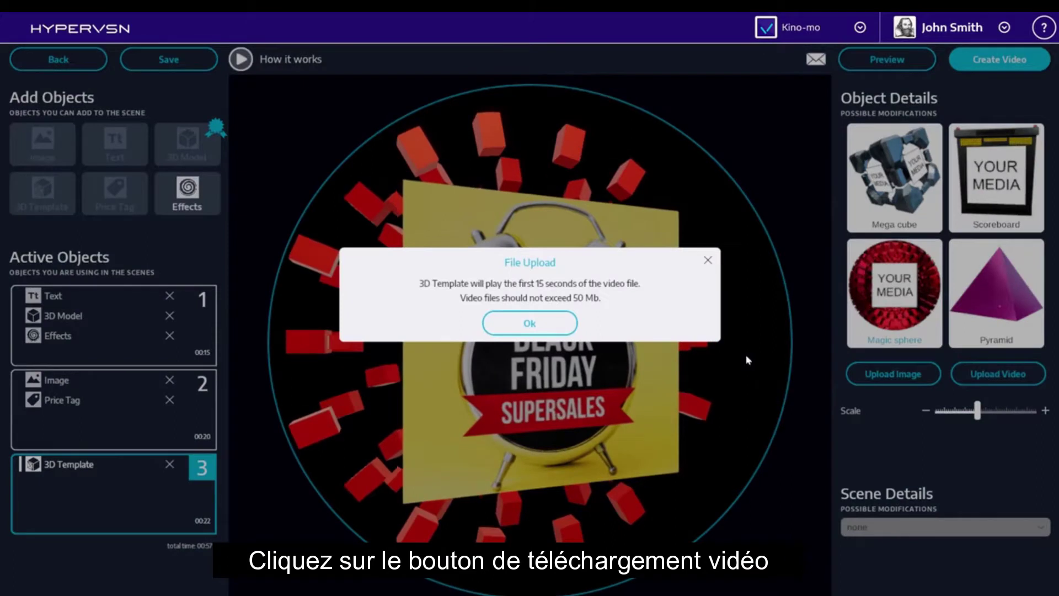
click(563, 330)
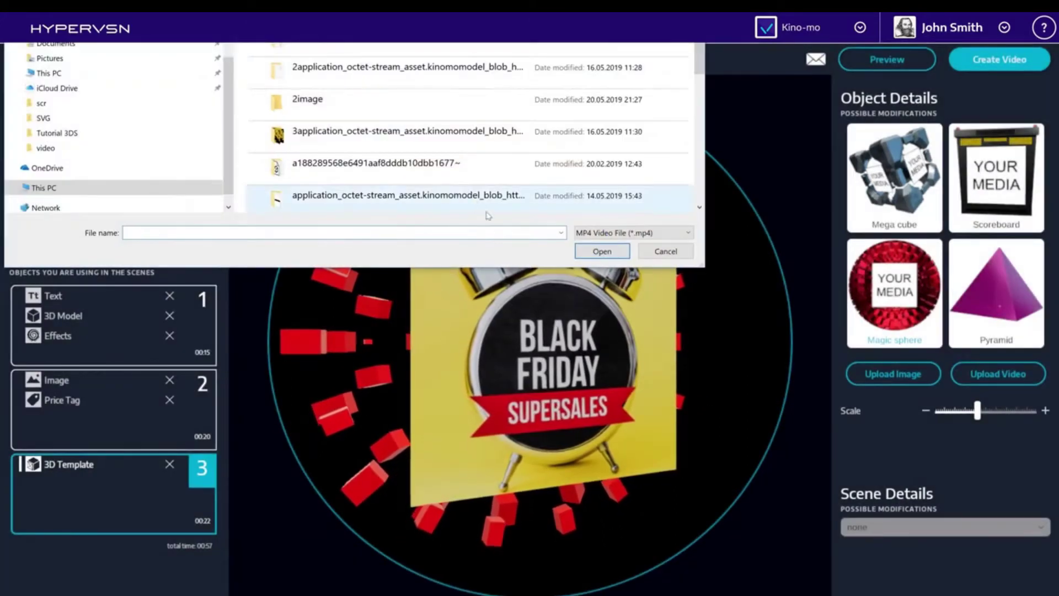
scroll(470, 197, down, 5)
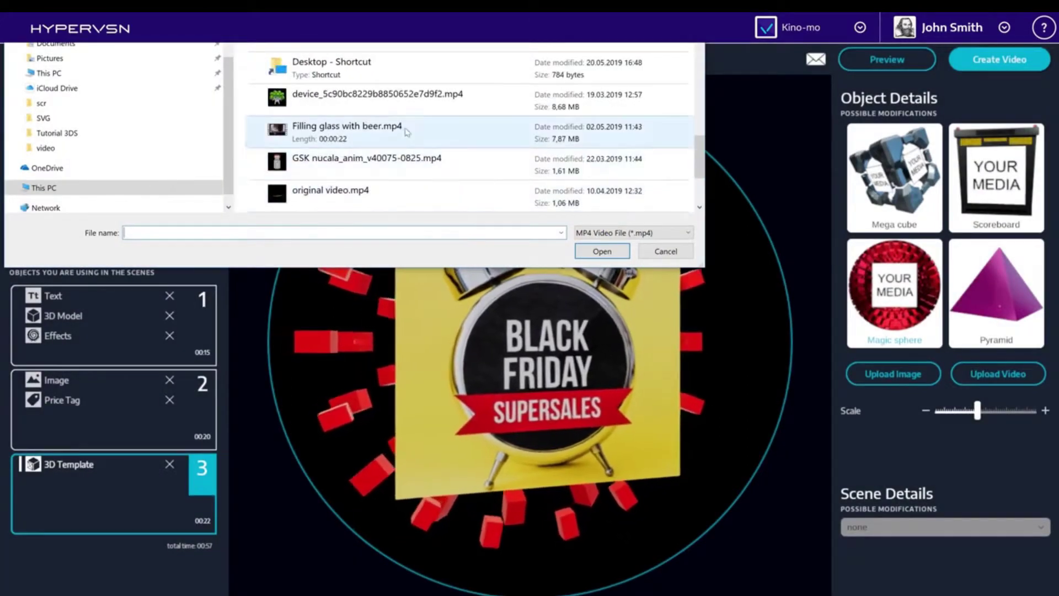
double_click(405, 128)
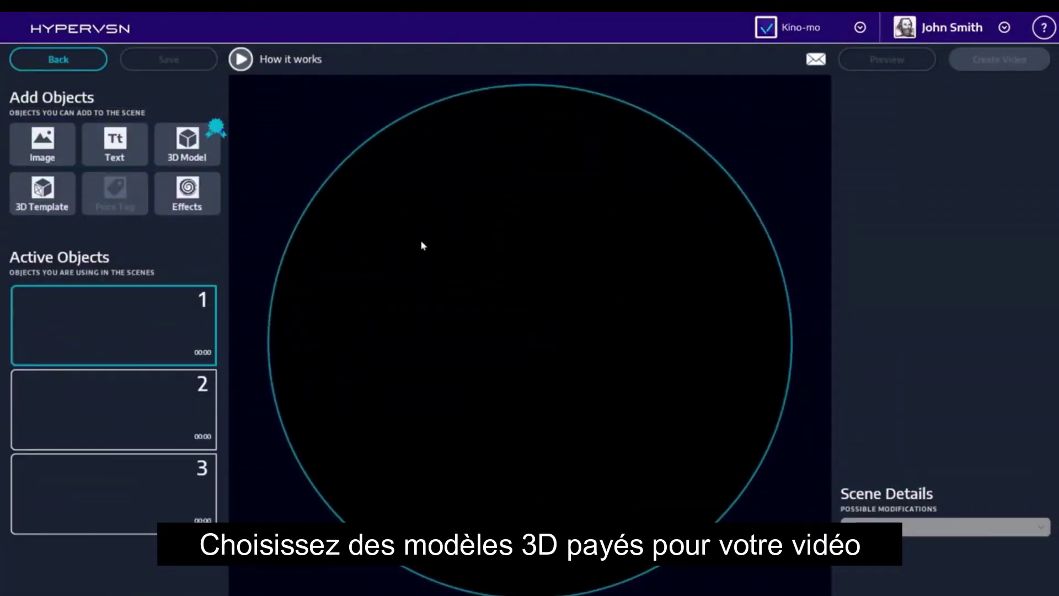
Place the Medieval Fantasy Book model from the 3D model library into the scene.
click(187, 142)
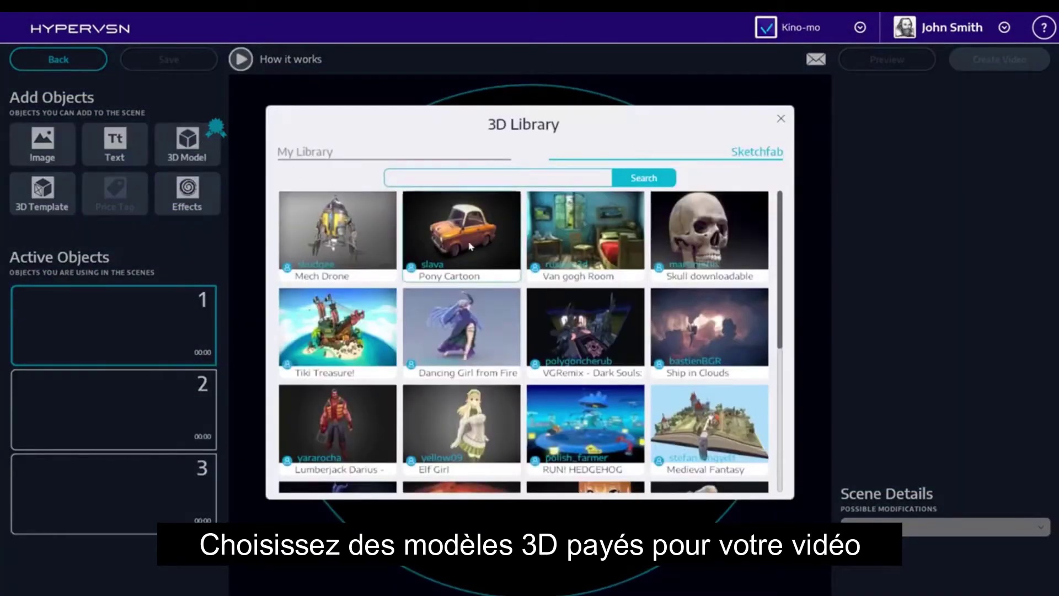
click(694, 411)
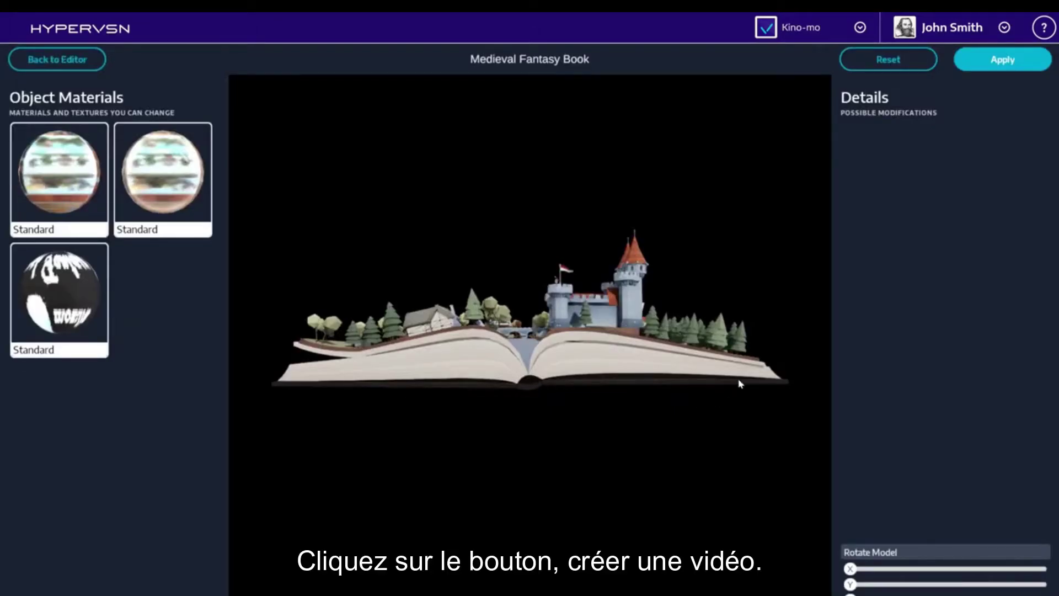
click(986, 65)
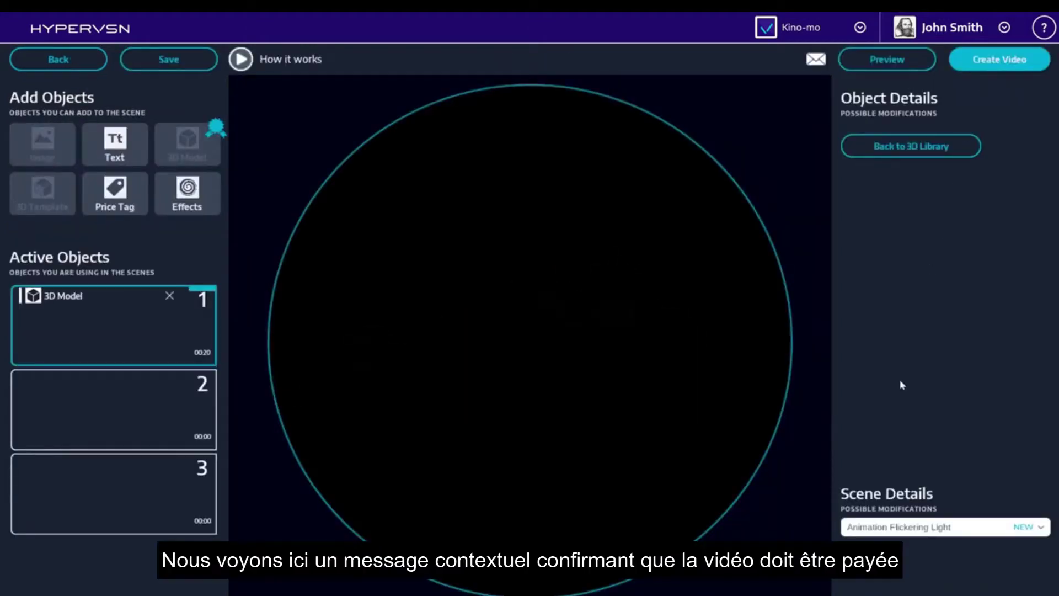
Give the scene the Central Appearance animation and request a video from it.
click(907, 529)
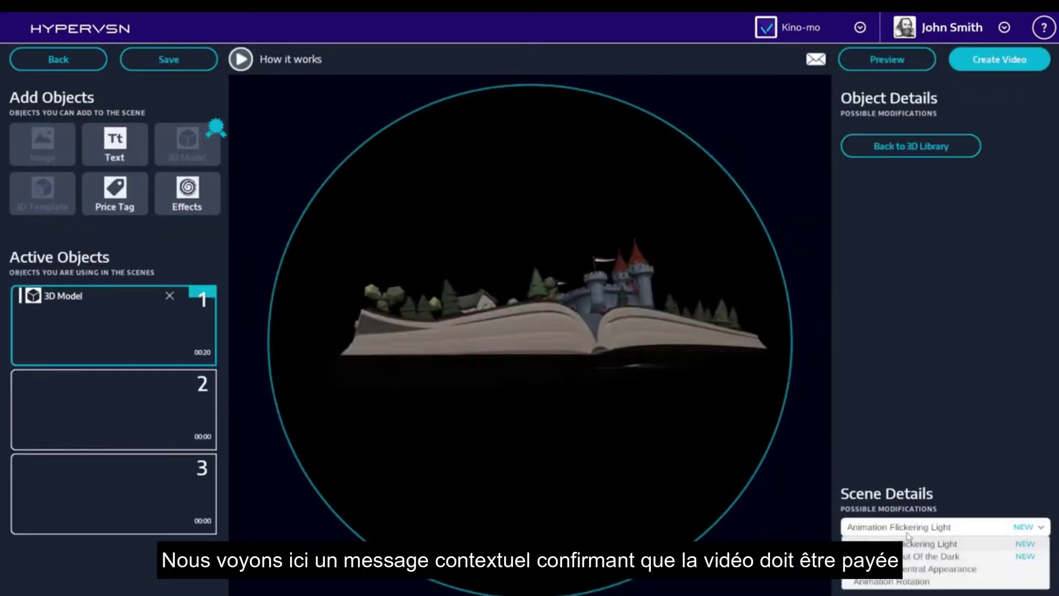
click(907, 569)
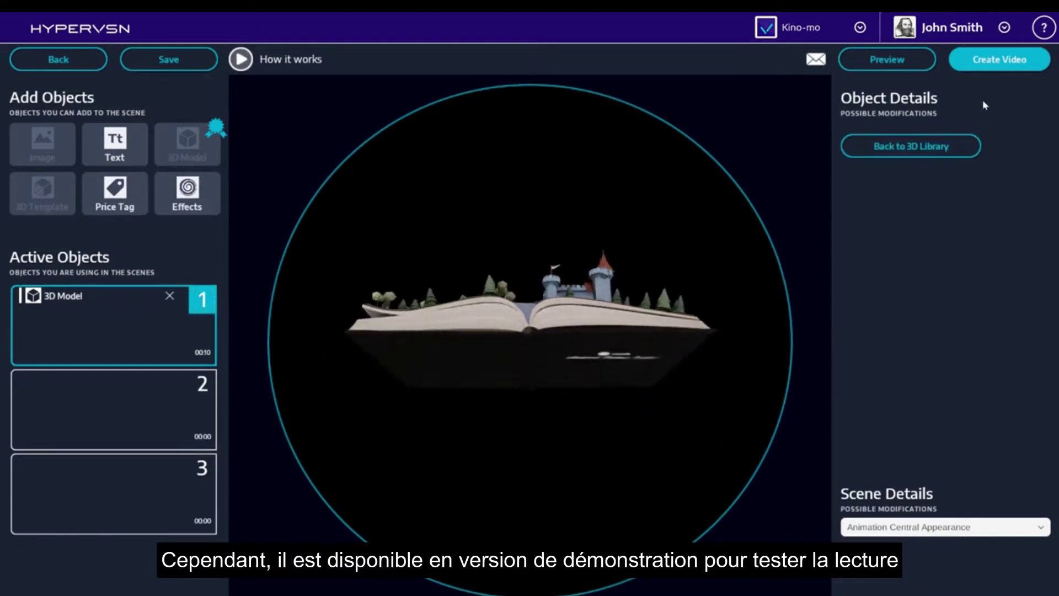
click(988, 68)
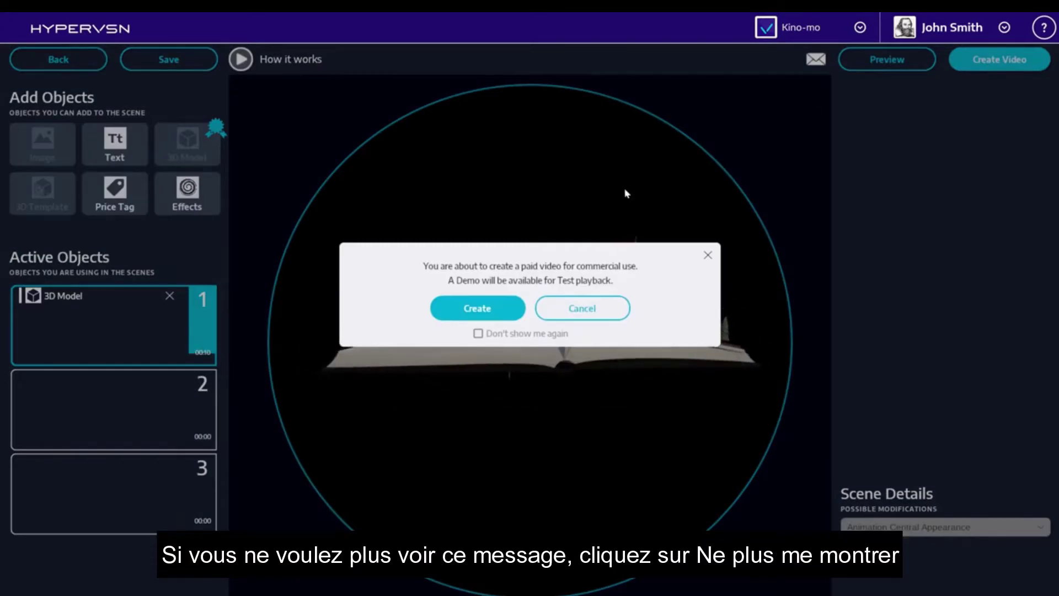
Confirm creation of the paid commercial 3D Model video.
click(488, 318)
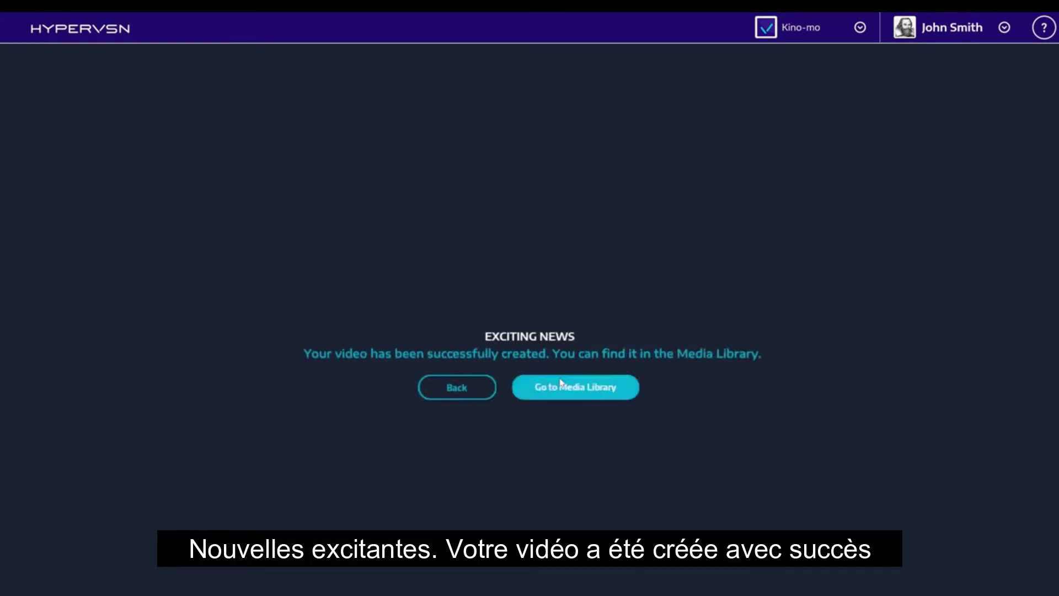
In the Media Library, select the demo 3D Model video and choose Add Funds to buy coins.
click(572, 393)
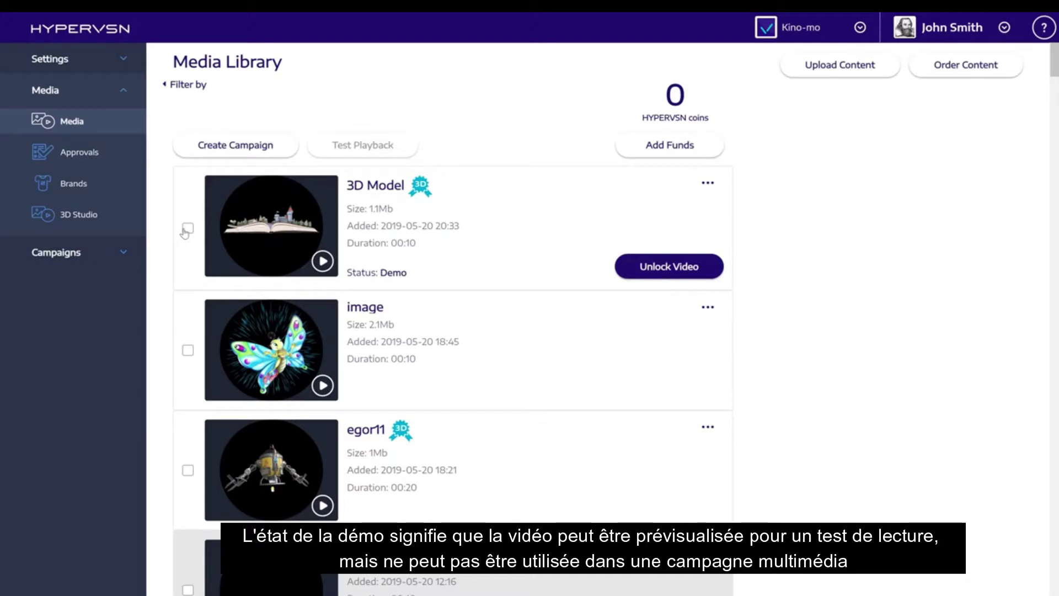
click(188, 228)
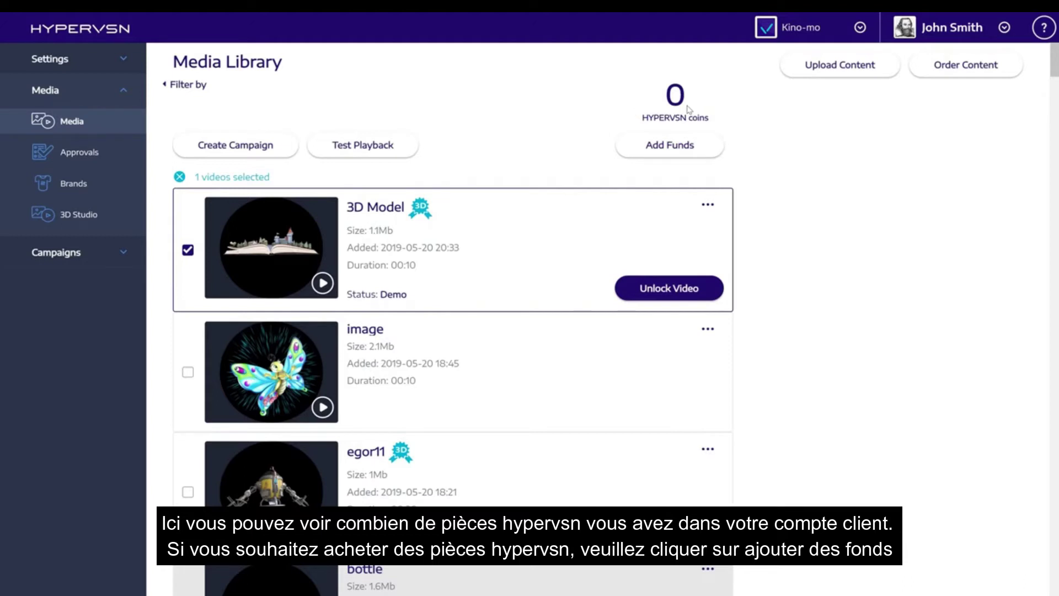
click(685, 146)
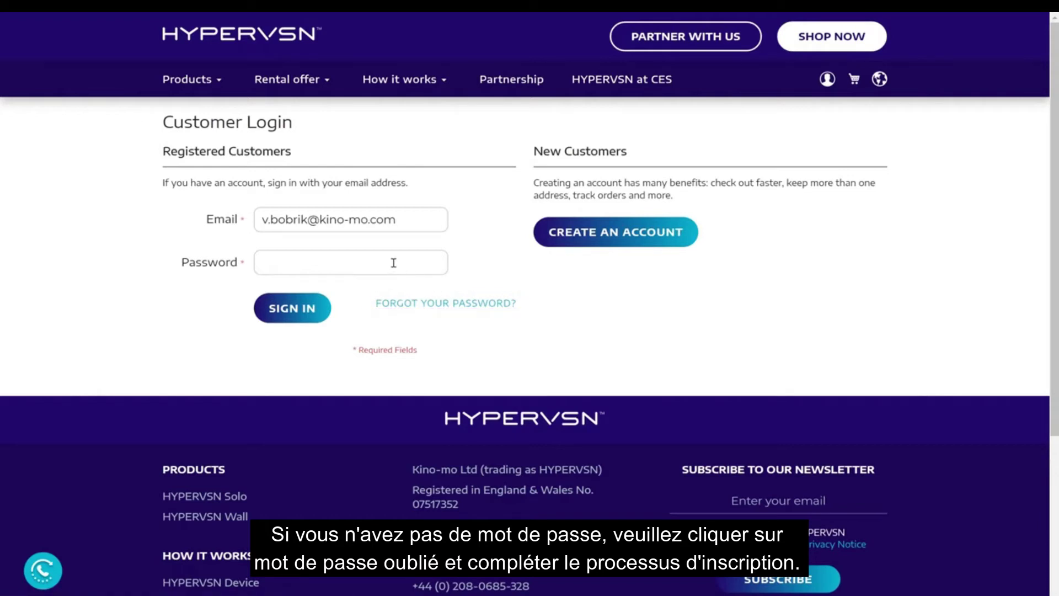
Sign in with the account password, add the 30 HYPERVSN Coins package to the cart, and check the cart.
click(369, 260)
key(ctrl+v)
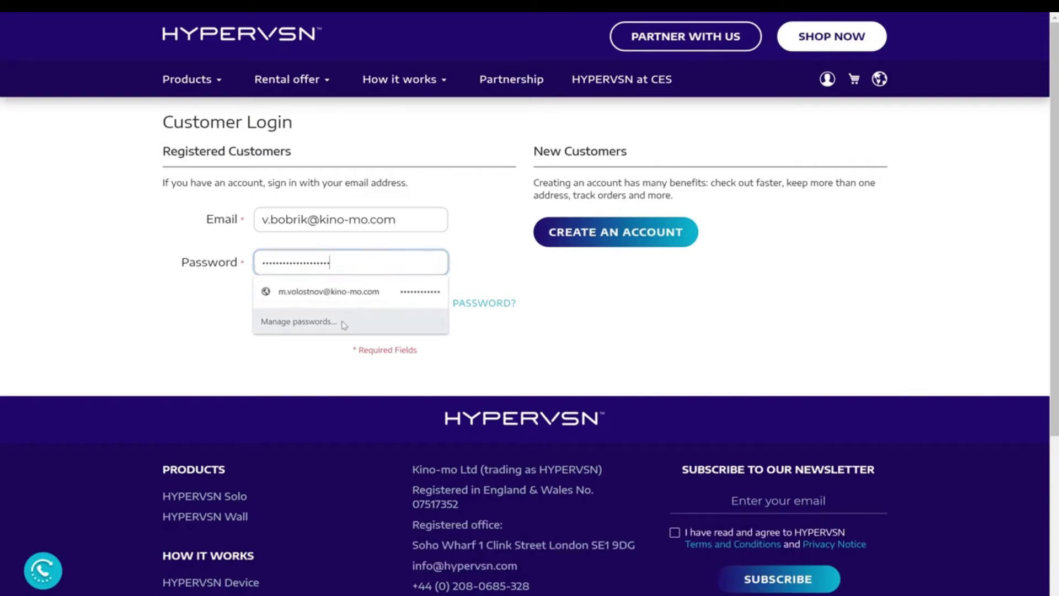
click(317, 321)
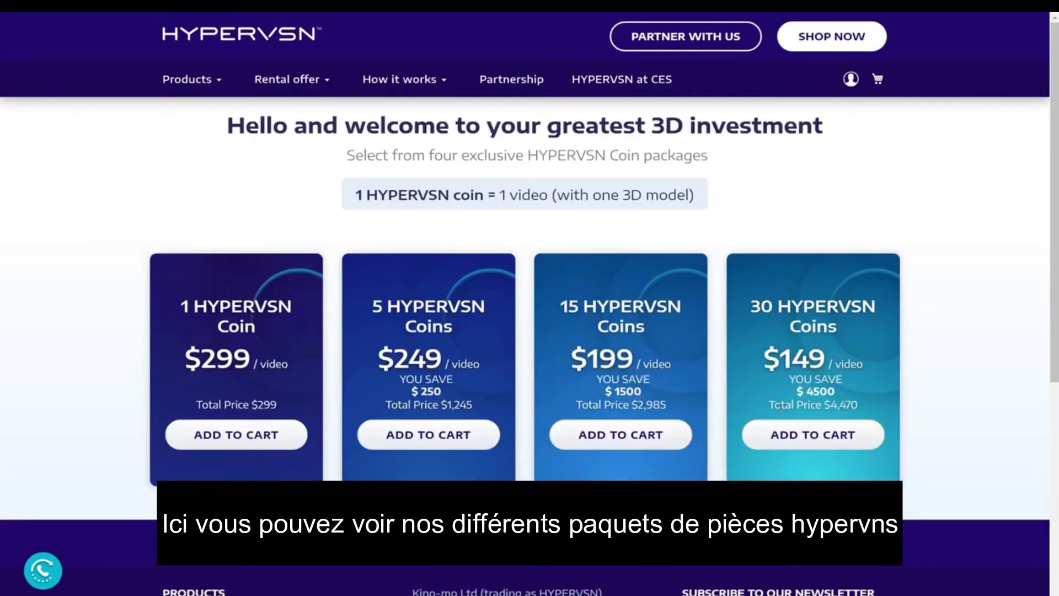
click(812, 442)
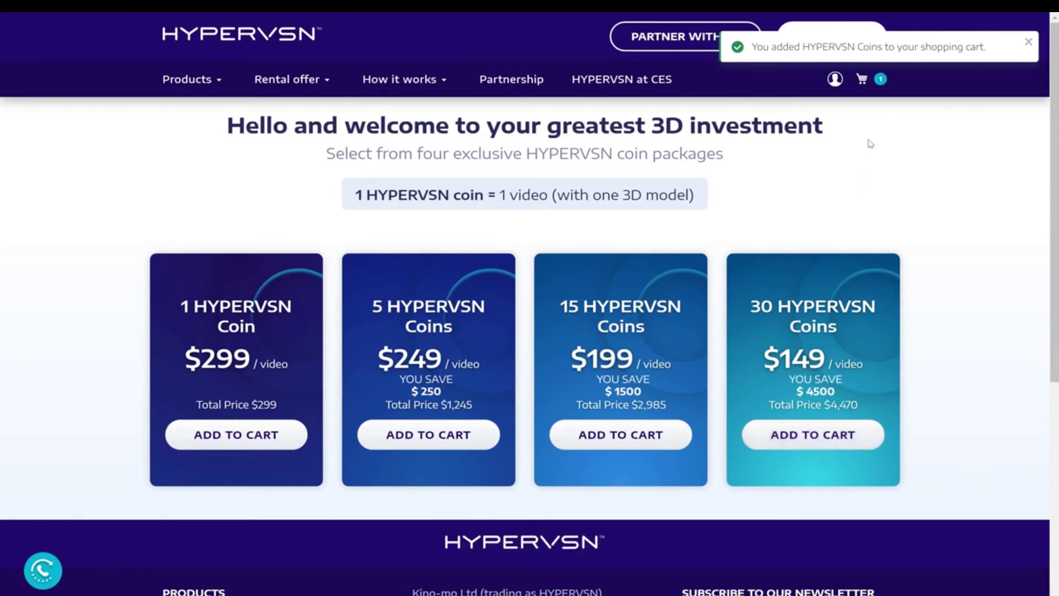
click(871, 83)
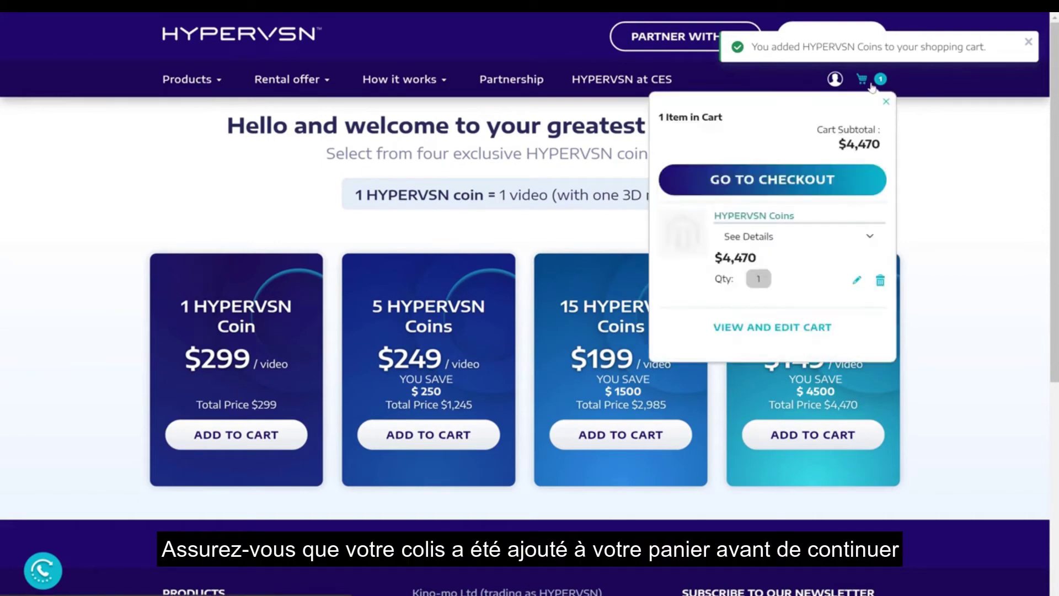
Proceed to checkout and choose Worldpay as the payment method.
click(812, 192)
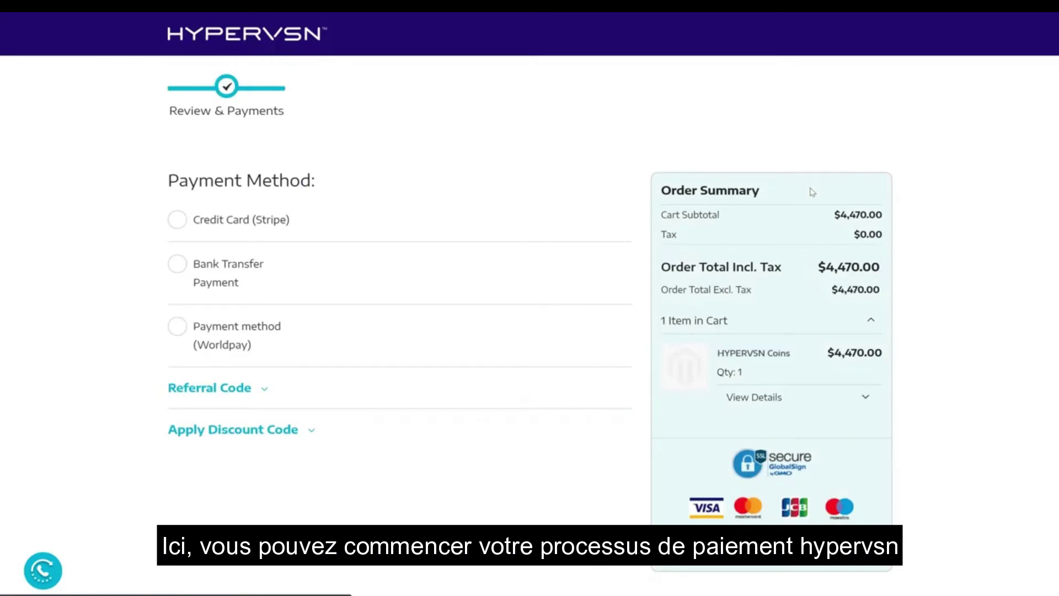
click(178, 328)
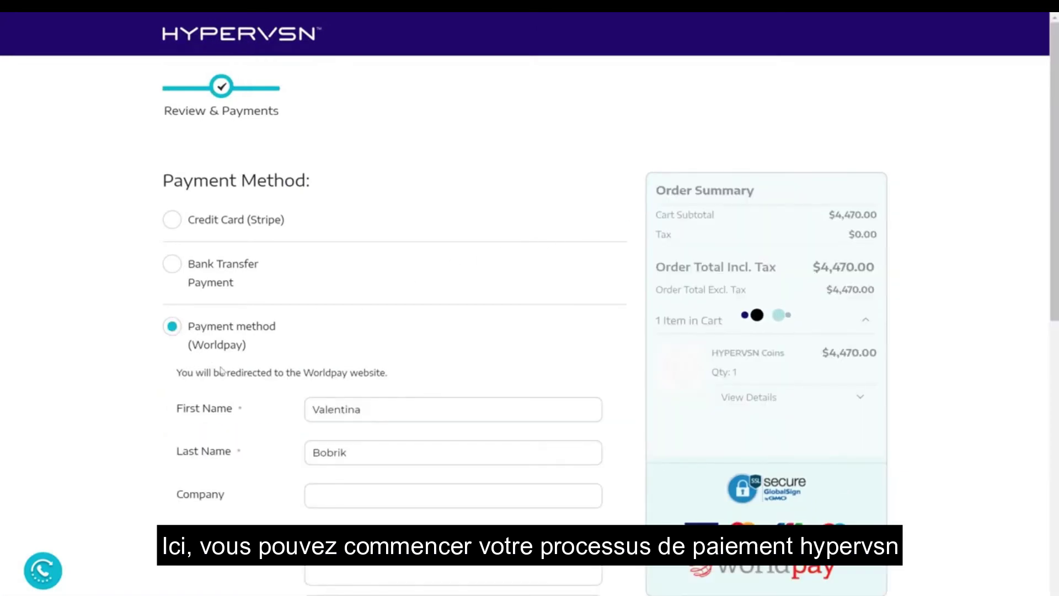
scroll(226, 376, down, 5)
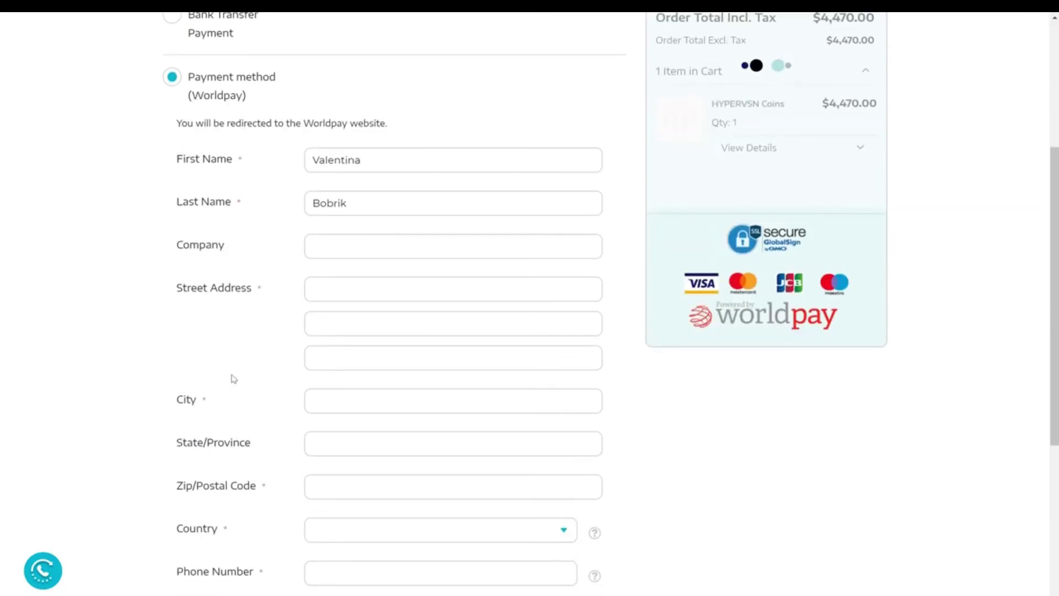
Fill in the billing street, city, zip code, country United States and phone number.
click(356, 284)
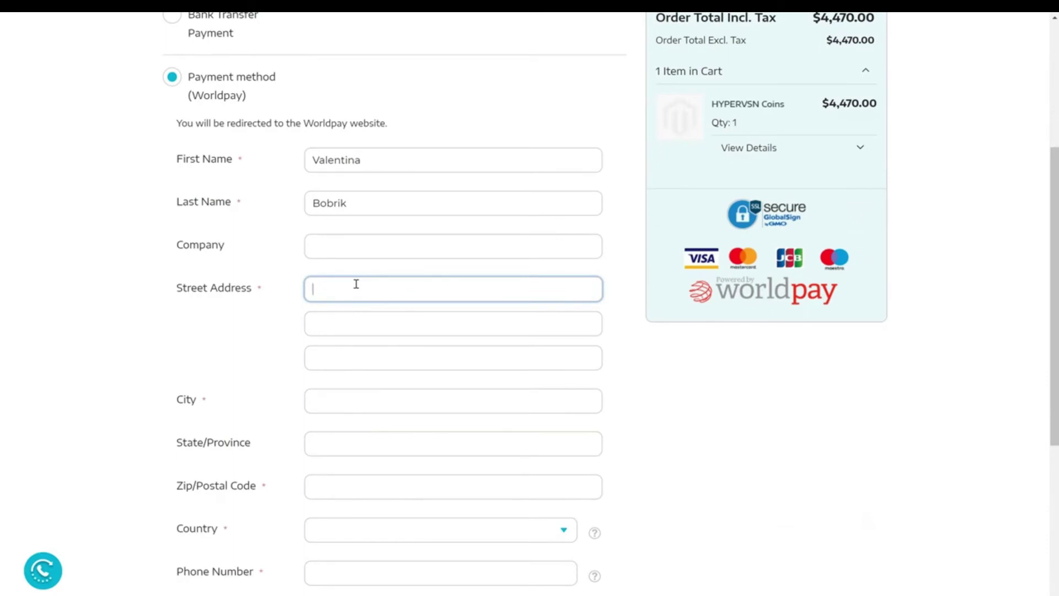
text(Pushkina)
click(327, 405)
text(Minsk)
click(336, 486)
text(12)
click(349, 530)
scroll(349, 562, down, 2)
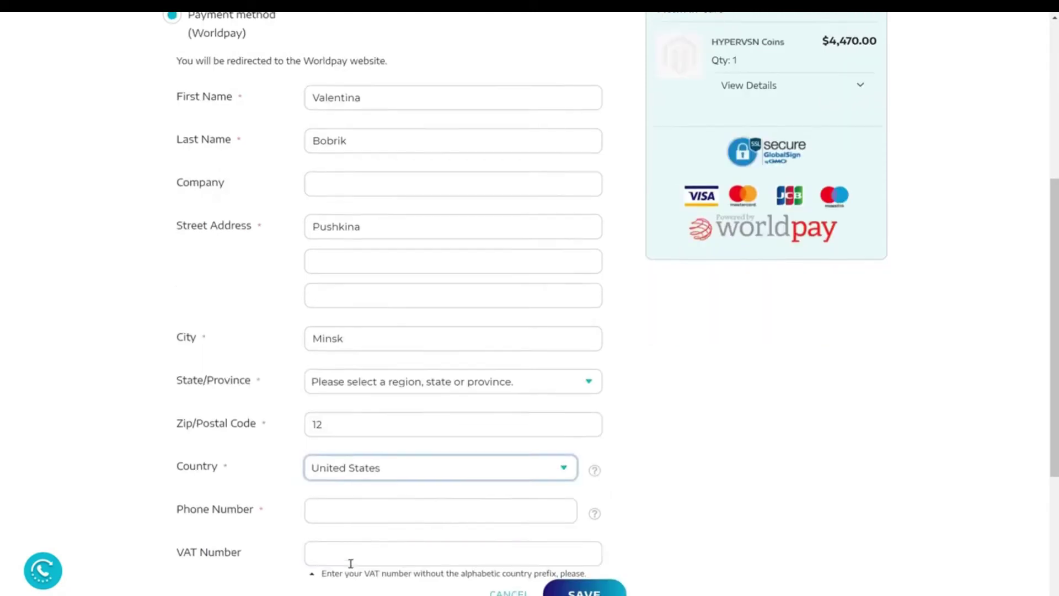
click(350, 449)
text(123123)
scroll(351, 449, down, 1)
Accept both terms, set the state to Alabama, save the billing address and continue to Worldpay.
click(199, 518)
click(199, 530)
click(583, 470)
click(563, 256)
click(386, 284)
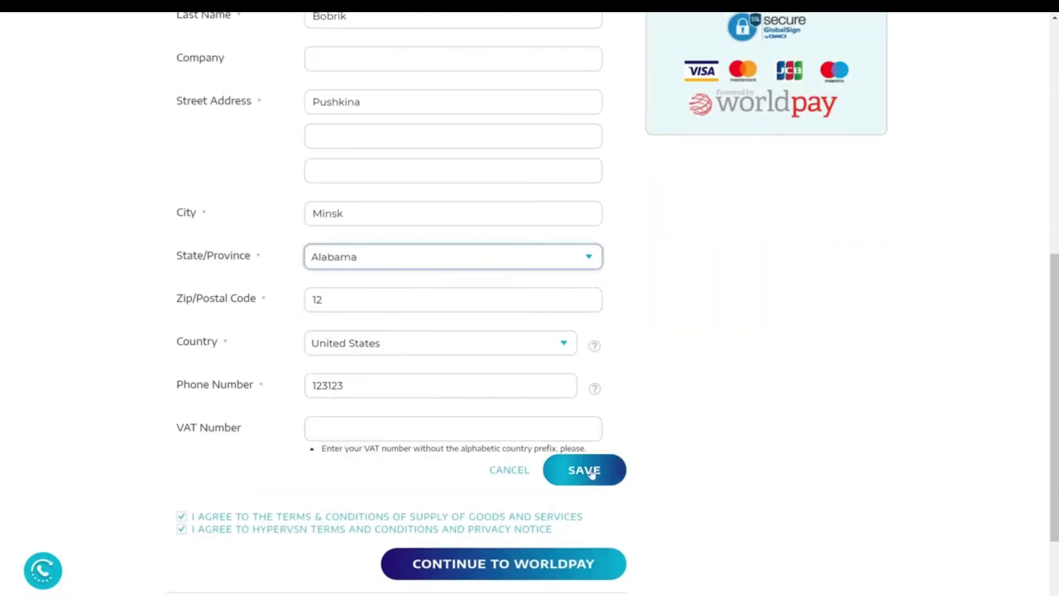
click(584, 467)
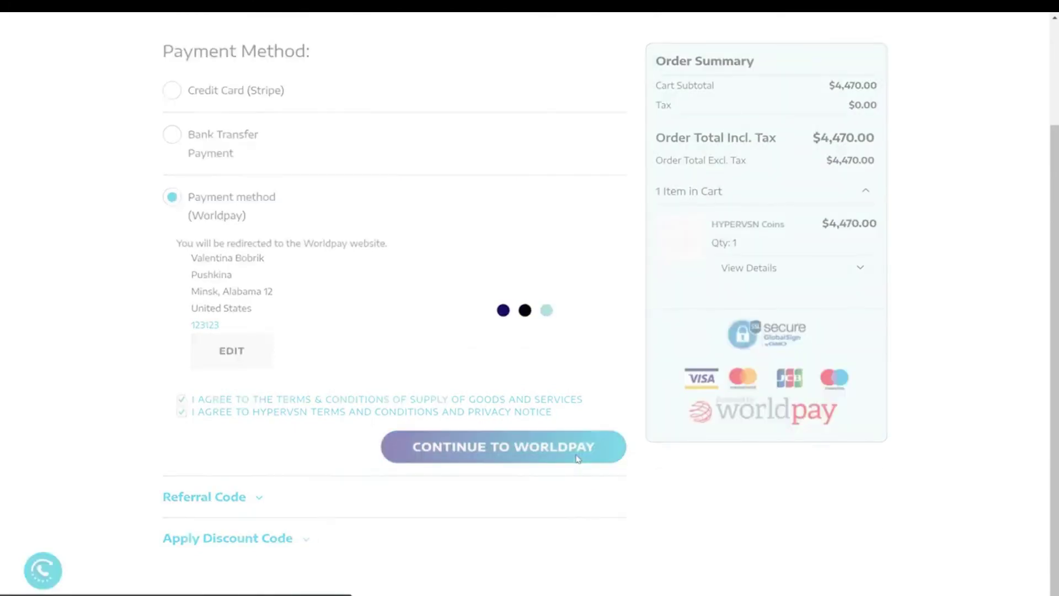
click(575, 459)
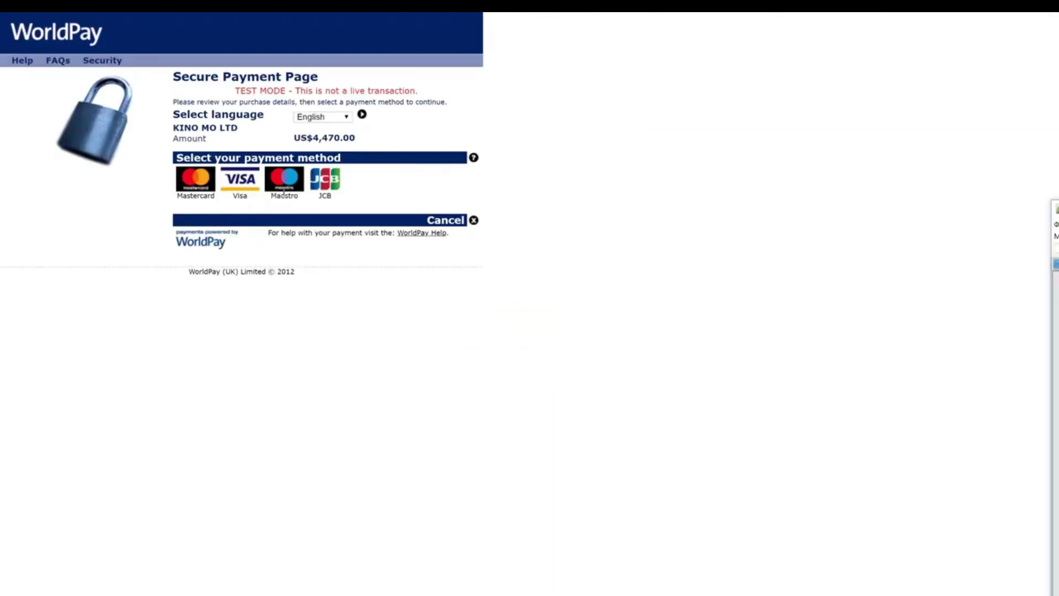
Choose Maestro and enter the card number and expiry month and year.
click(284, 190)
click(309, 183)
click(286, 209)
click(317, 209)
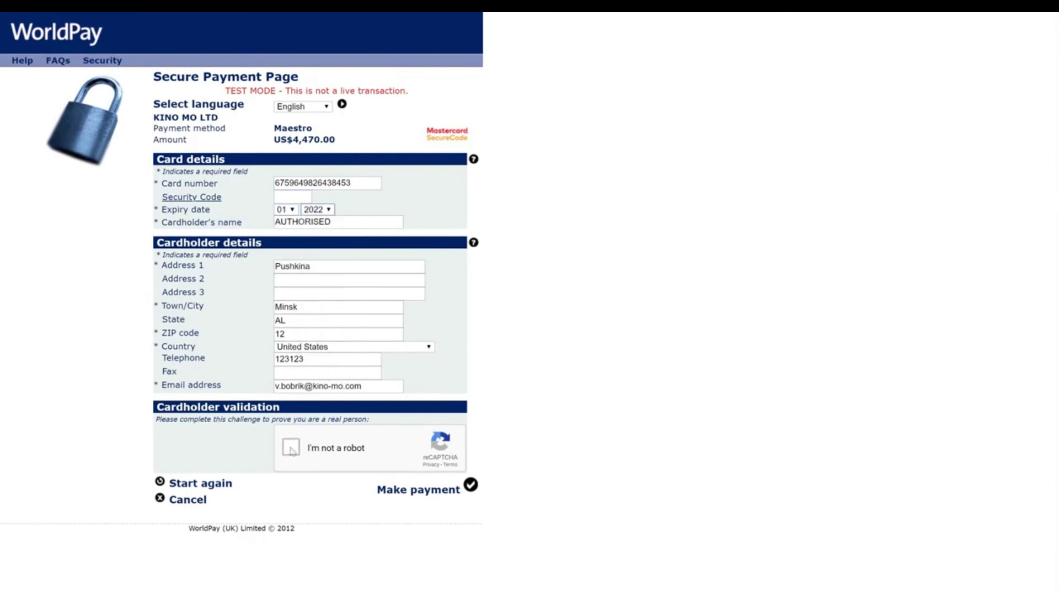
Complete the reCAPTCHA image challenges and submit the card payment.
click(291, 446)
click(333, 358)
click(404, 350)
click(465, 350)
click(342, 409)
click(525, 582)
click(341, 409)
click(404, 409)
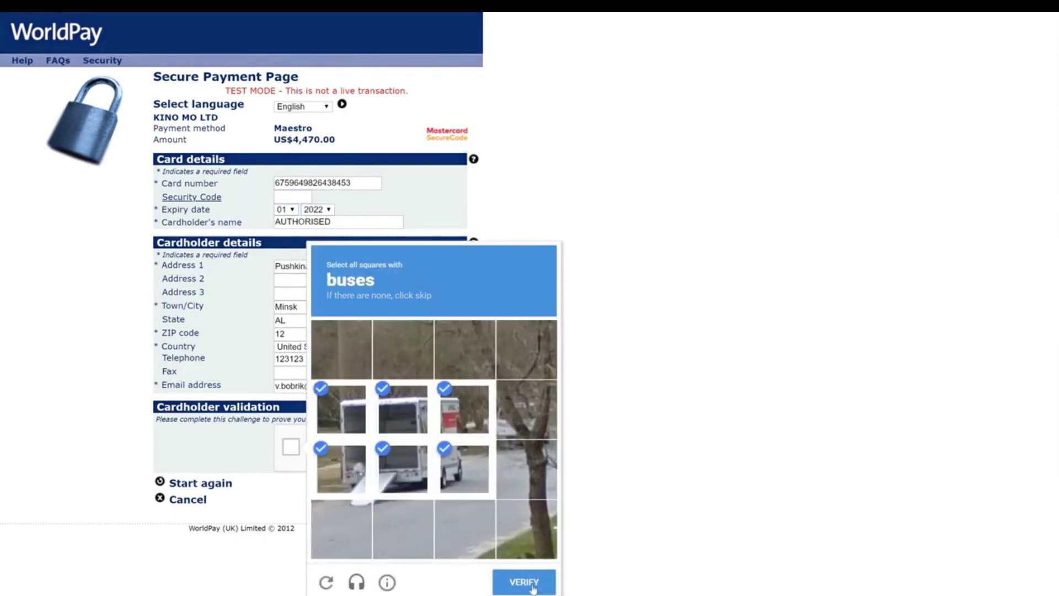
click(524, 582)
click(470, 485)
Return to the Media Library and spend 1 HYPERVSN Coin to unlock the 3D Model video.
click(470, 124)
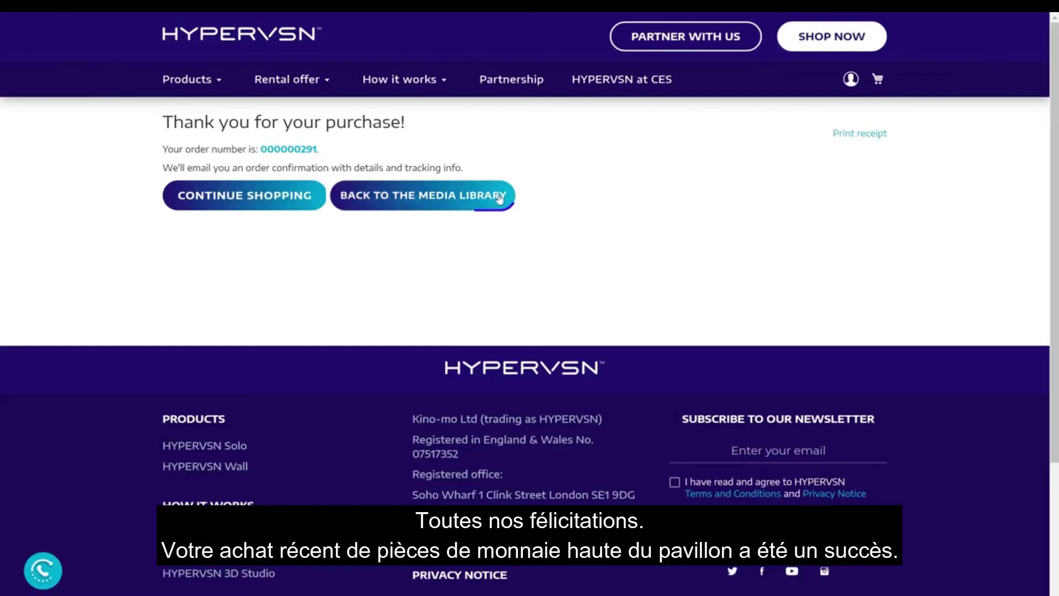
click(441, 197)
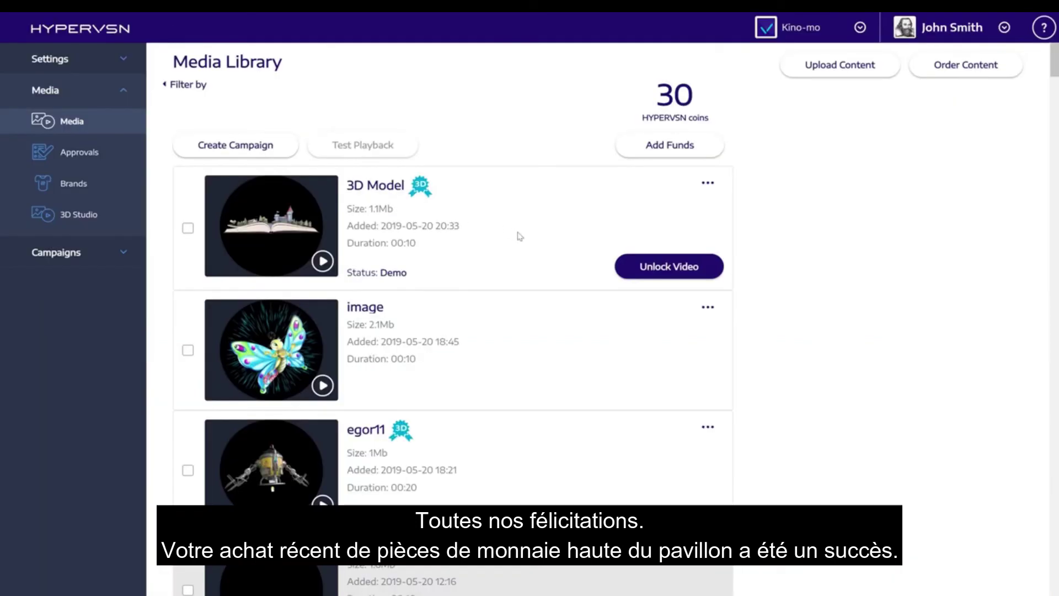
click(632, 273)
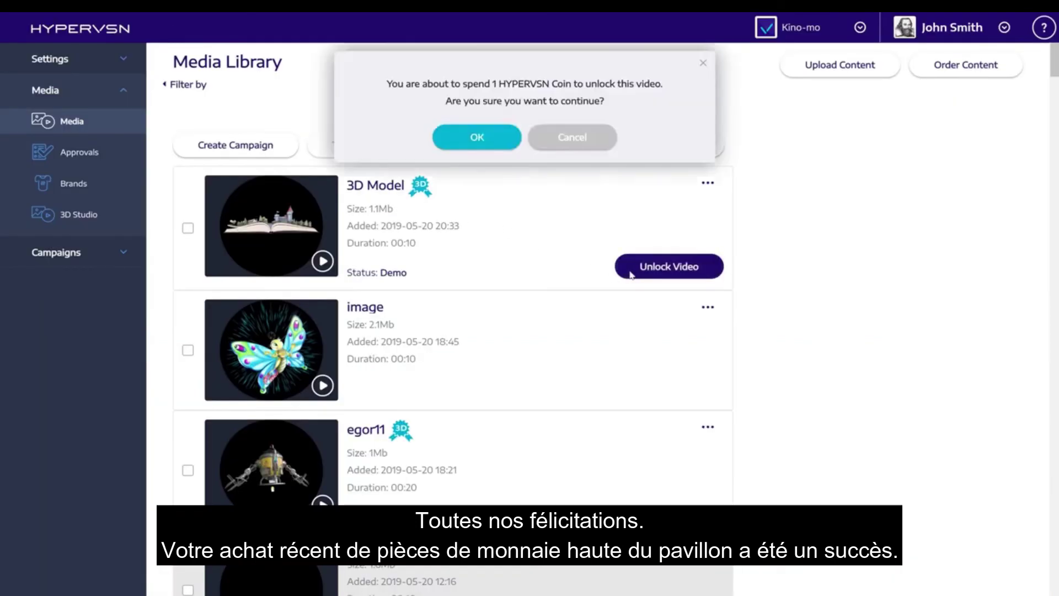
click(498, 145)
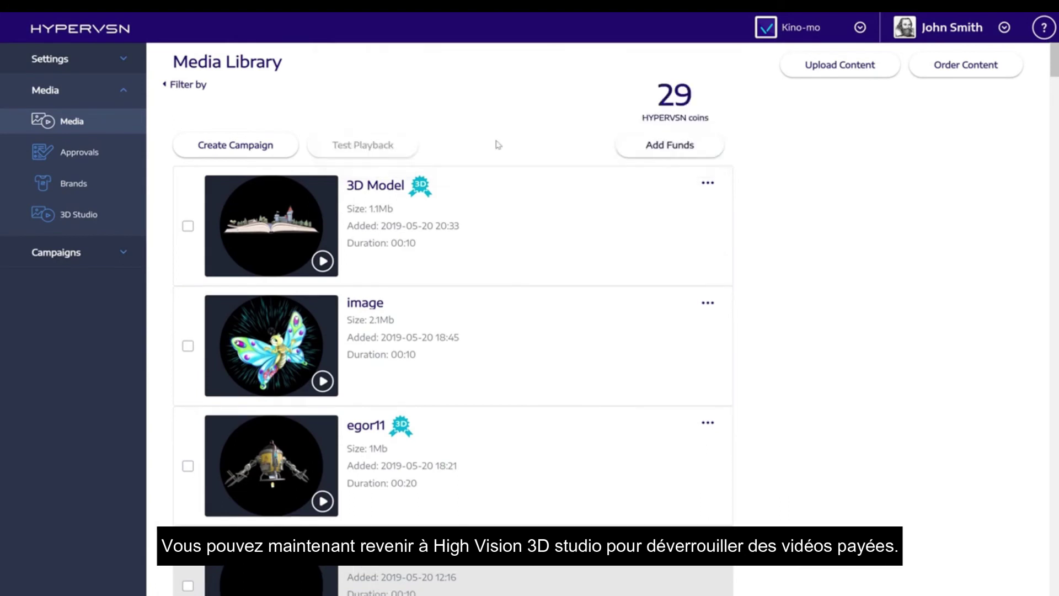
Select the unlocked 3D Model video and create a campaign from it.
click(186, 229)
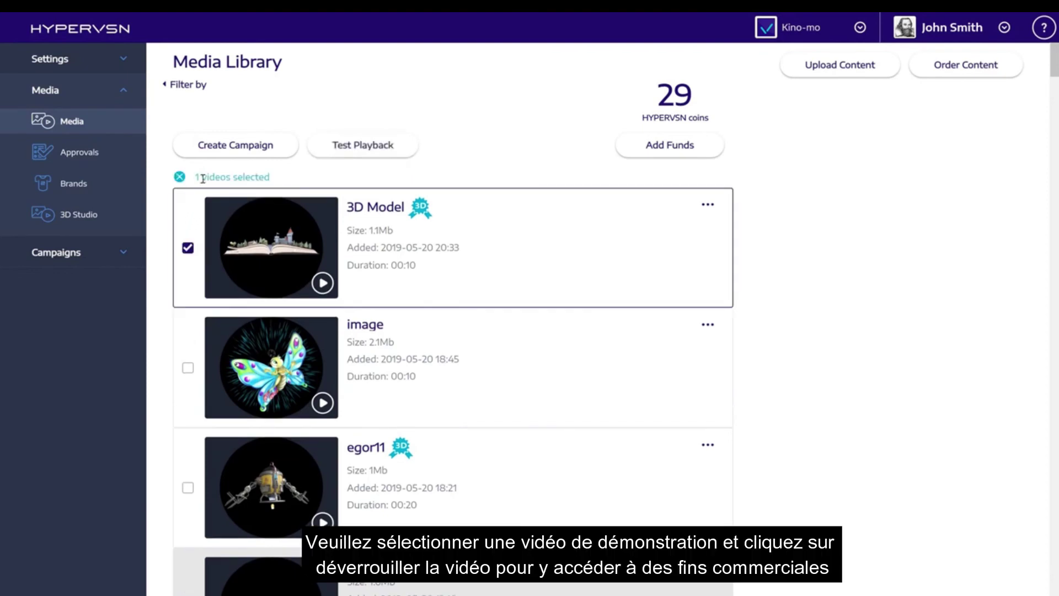
click(218, 146)
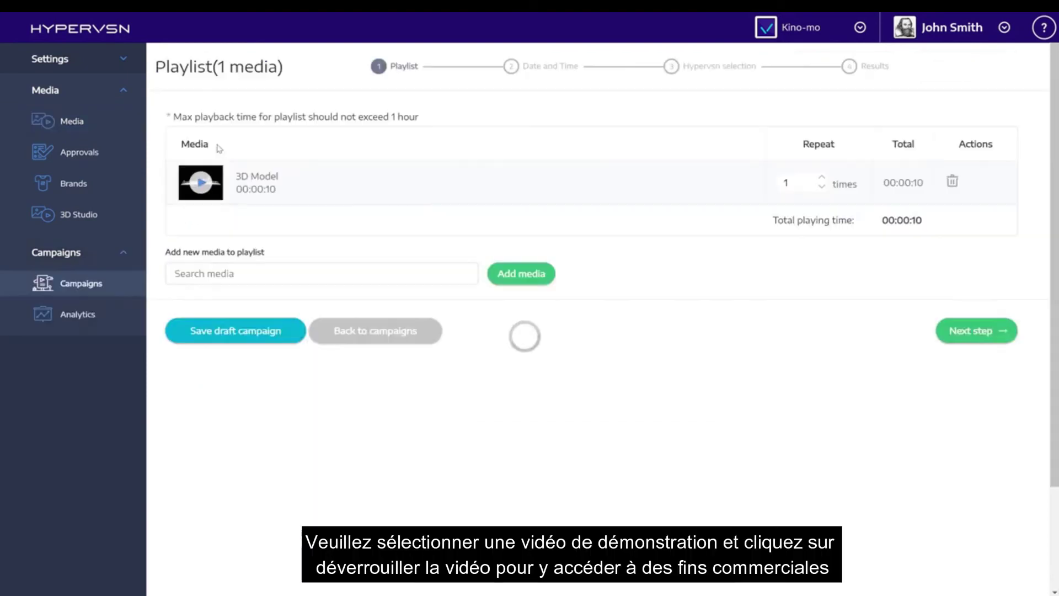